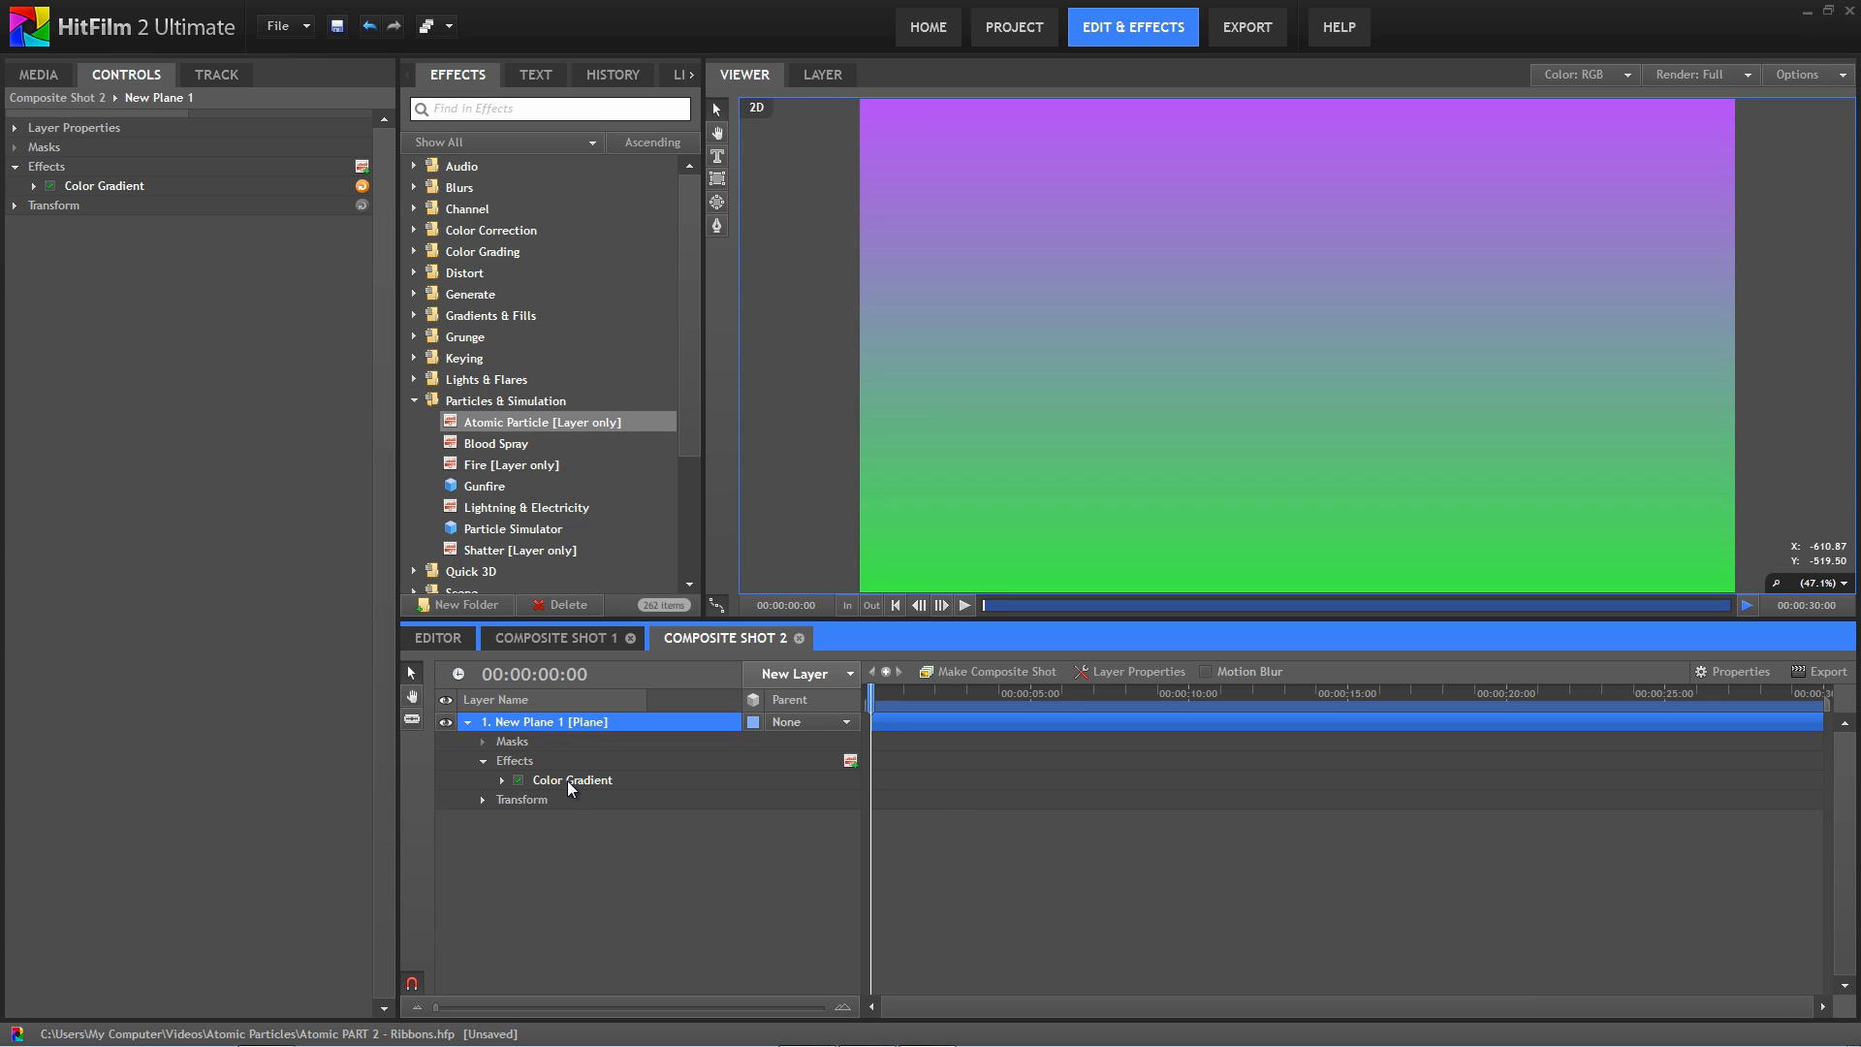
# Apply Atomic Particle to New Plane 1, turning the gradient into a dense particle grid
pyautogui.moveTo(520, 422); pyautogui.dragTo(570, 721)
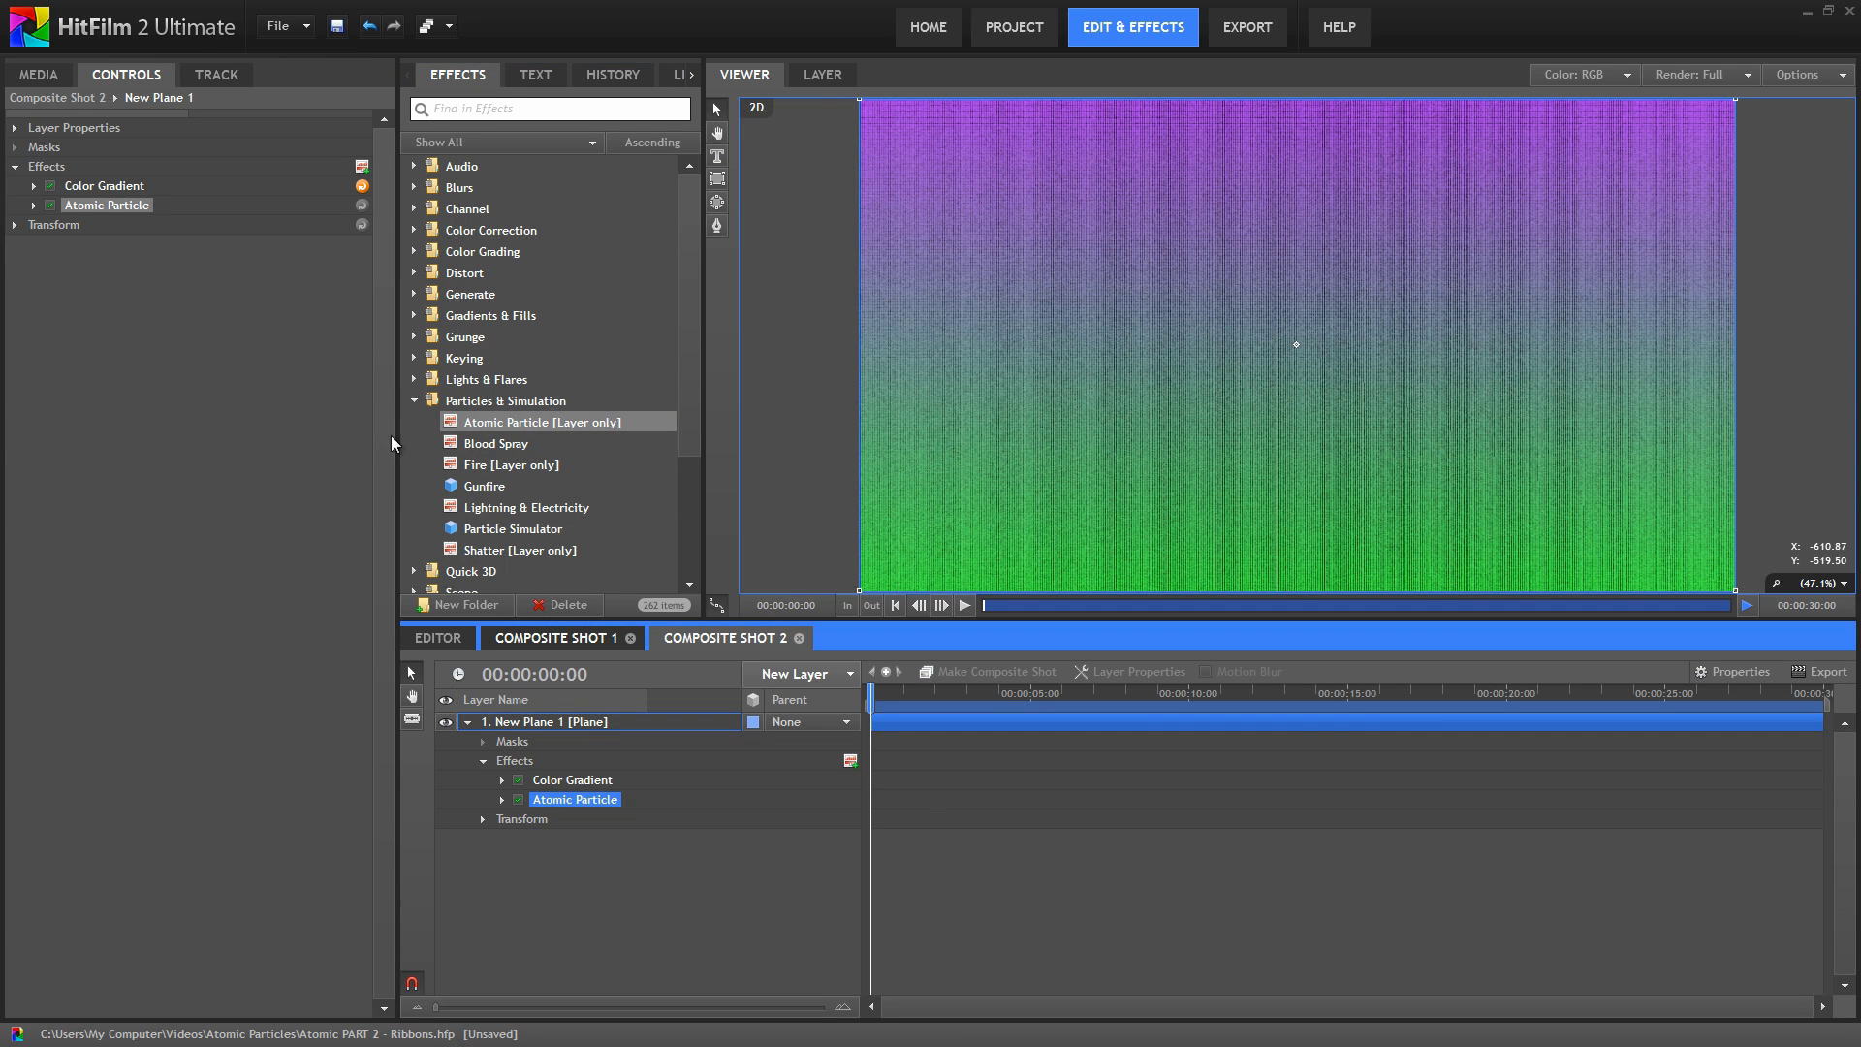
# Set Atomic Particle's Number of Particles Y to 10 for thin horizontal lines
pyautogui.click(34, 204)
pyautogui.click(53, 225)
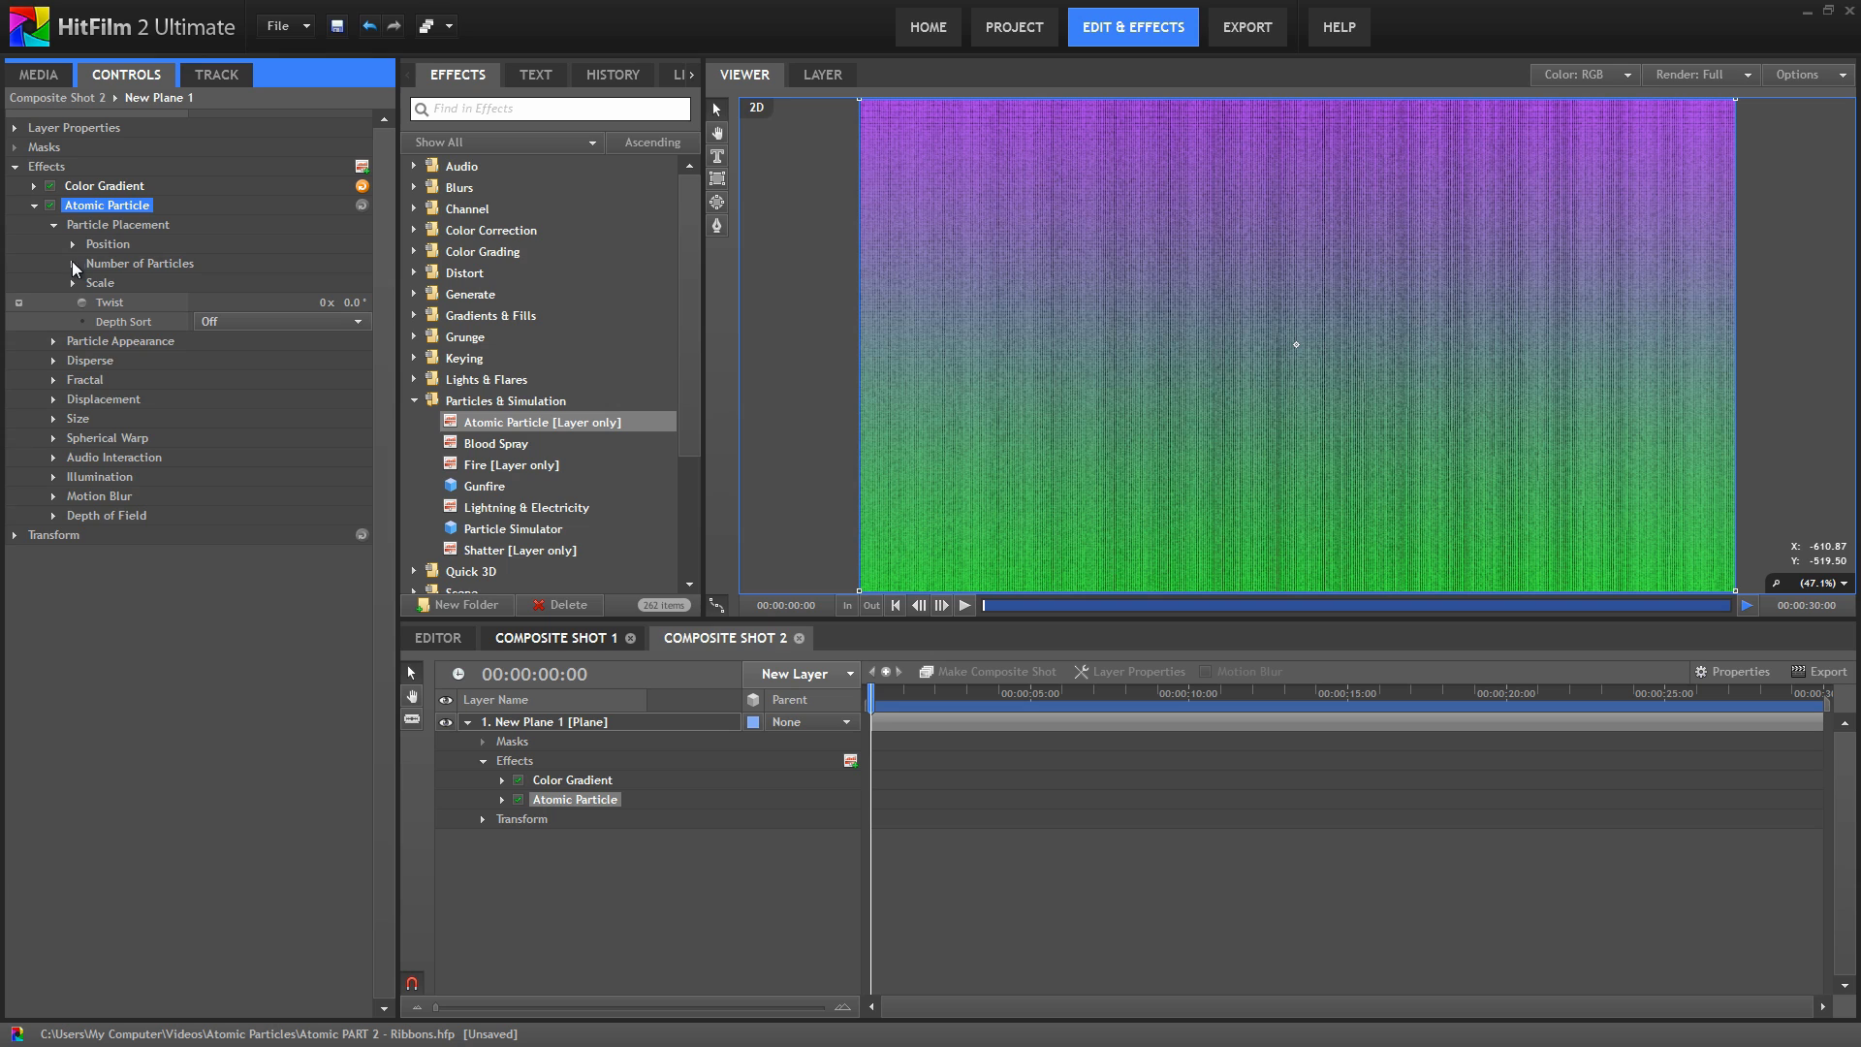
pyautogui.click(74, 264)
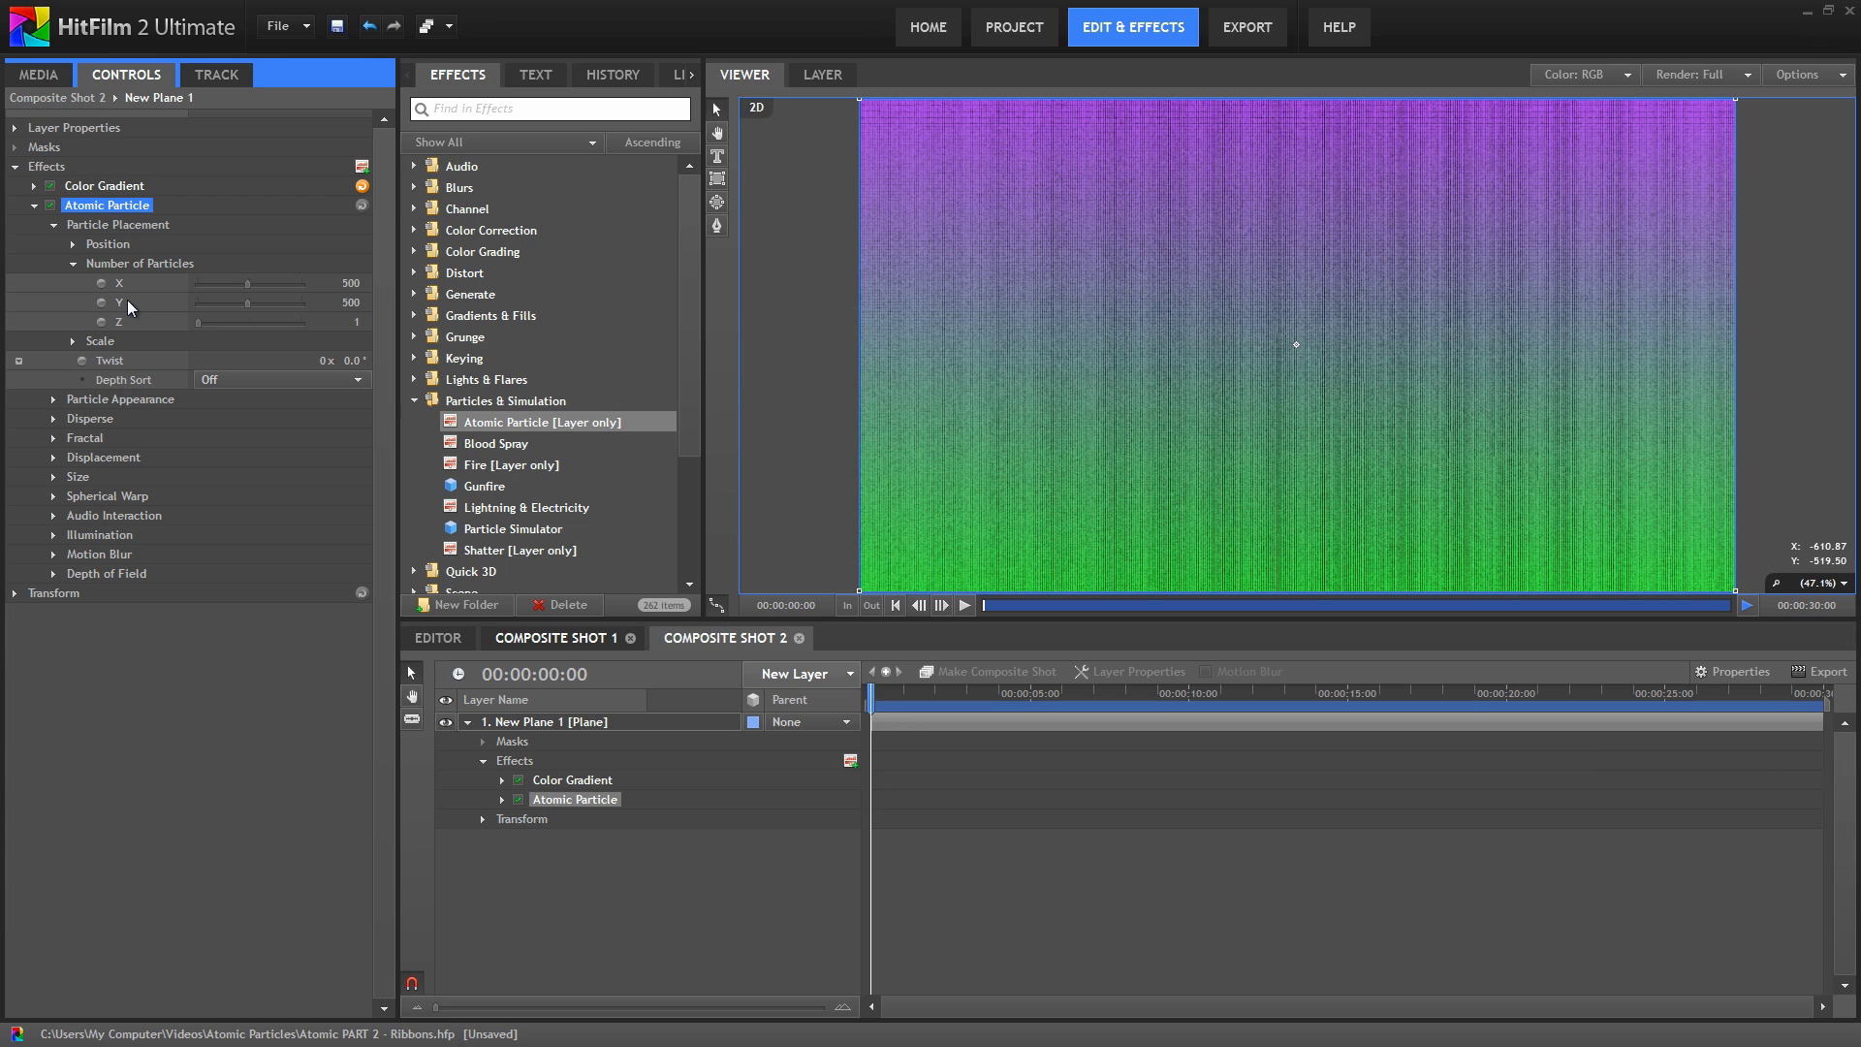
pyautogui.click(351, 303)
pyautogui.press('BackSpace')
pyautogui.write('10')
pyautogui.press('Return')
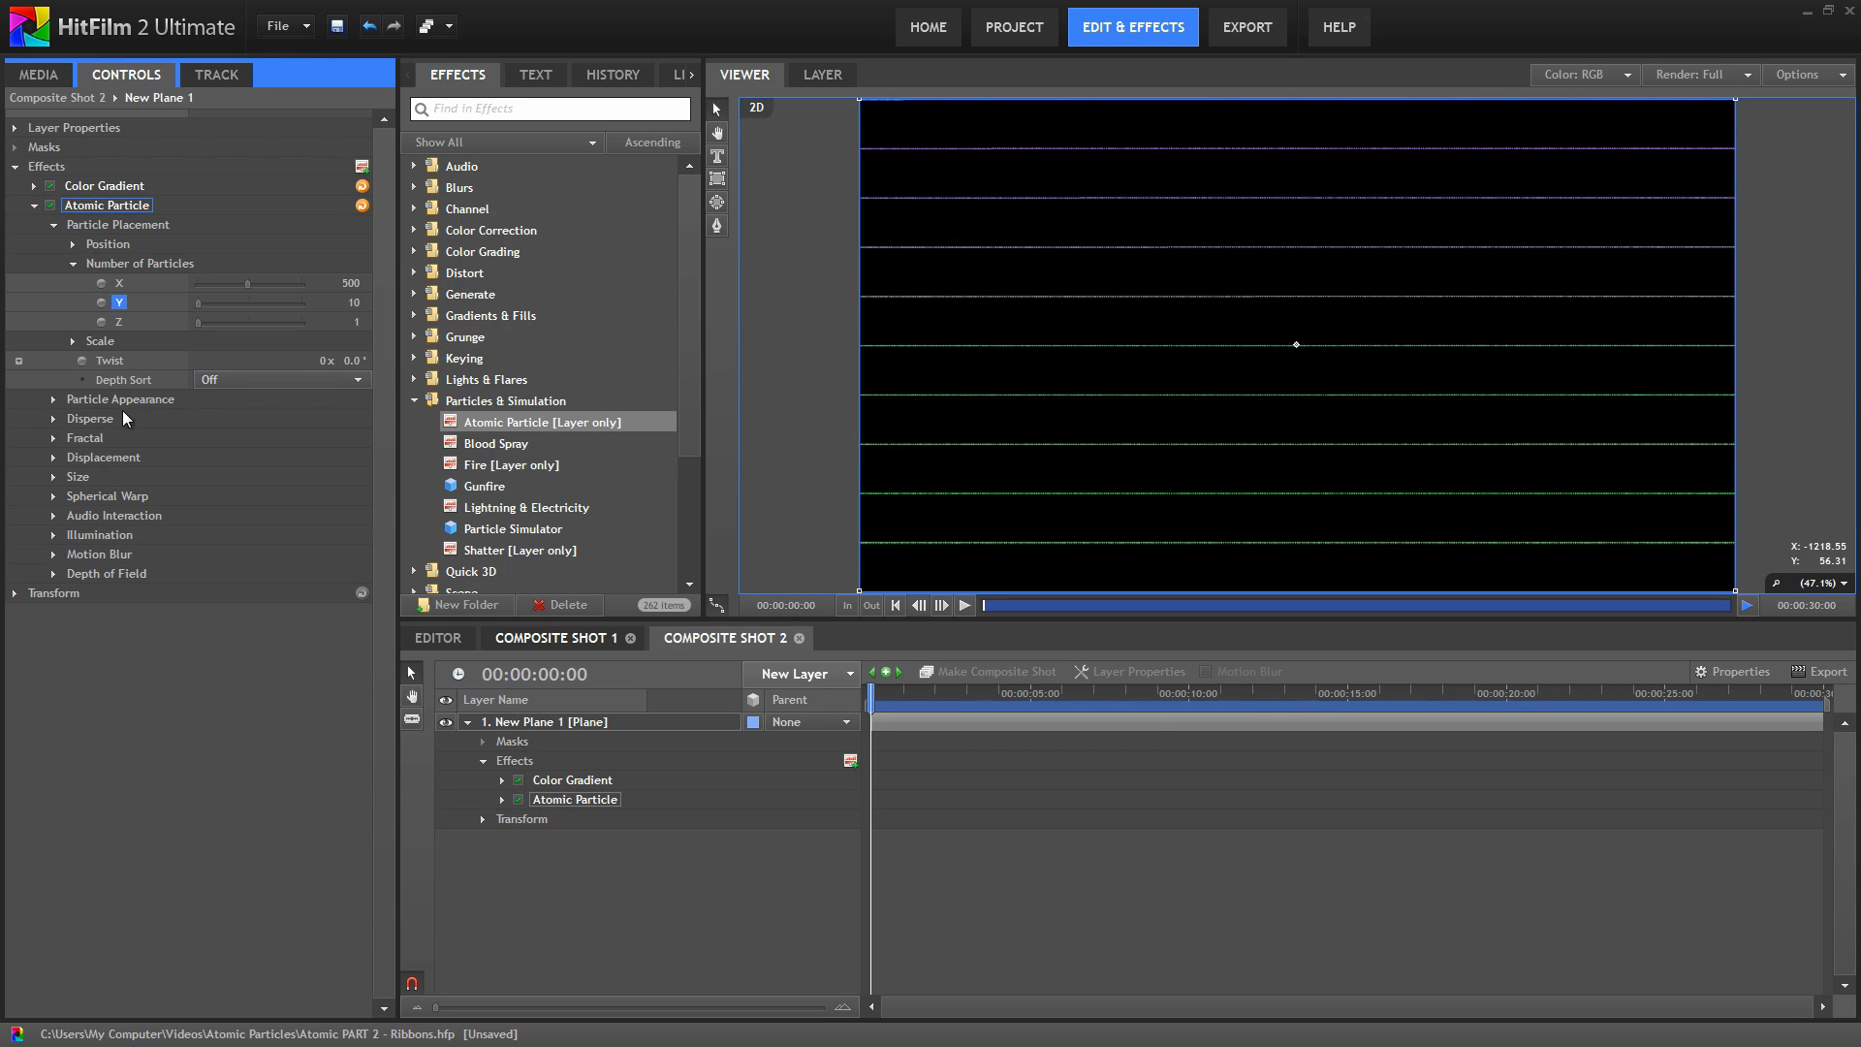
pyautogui.click(52, 400)
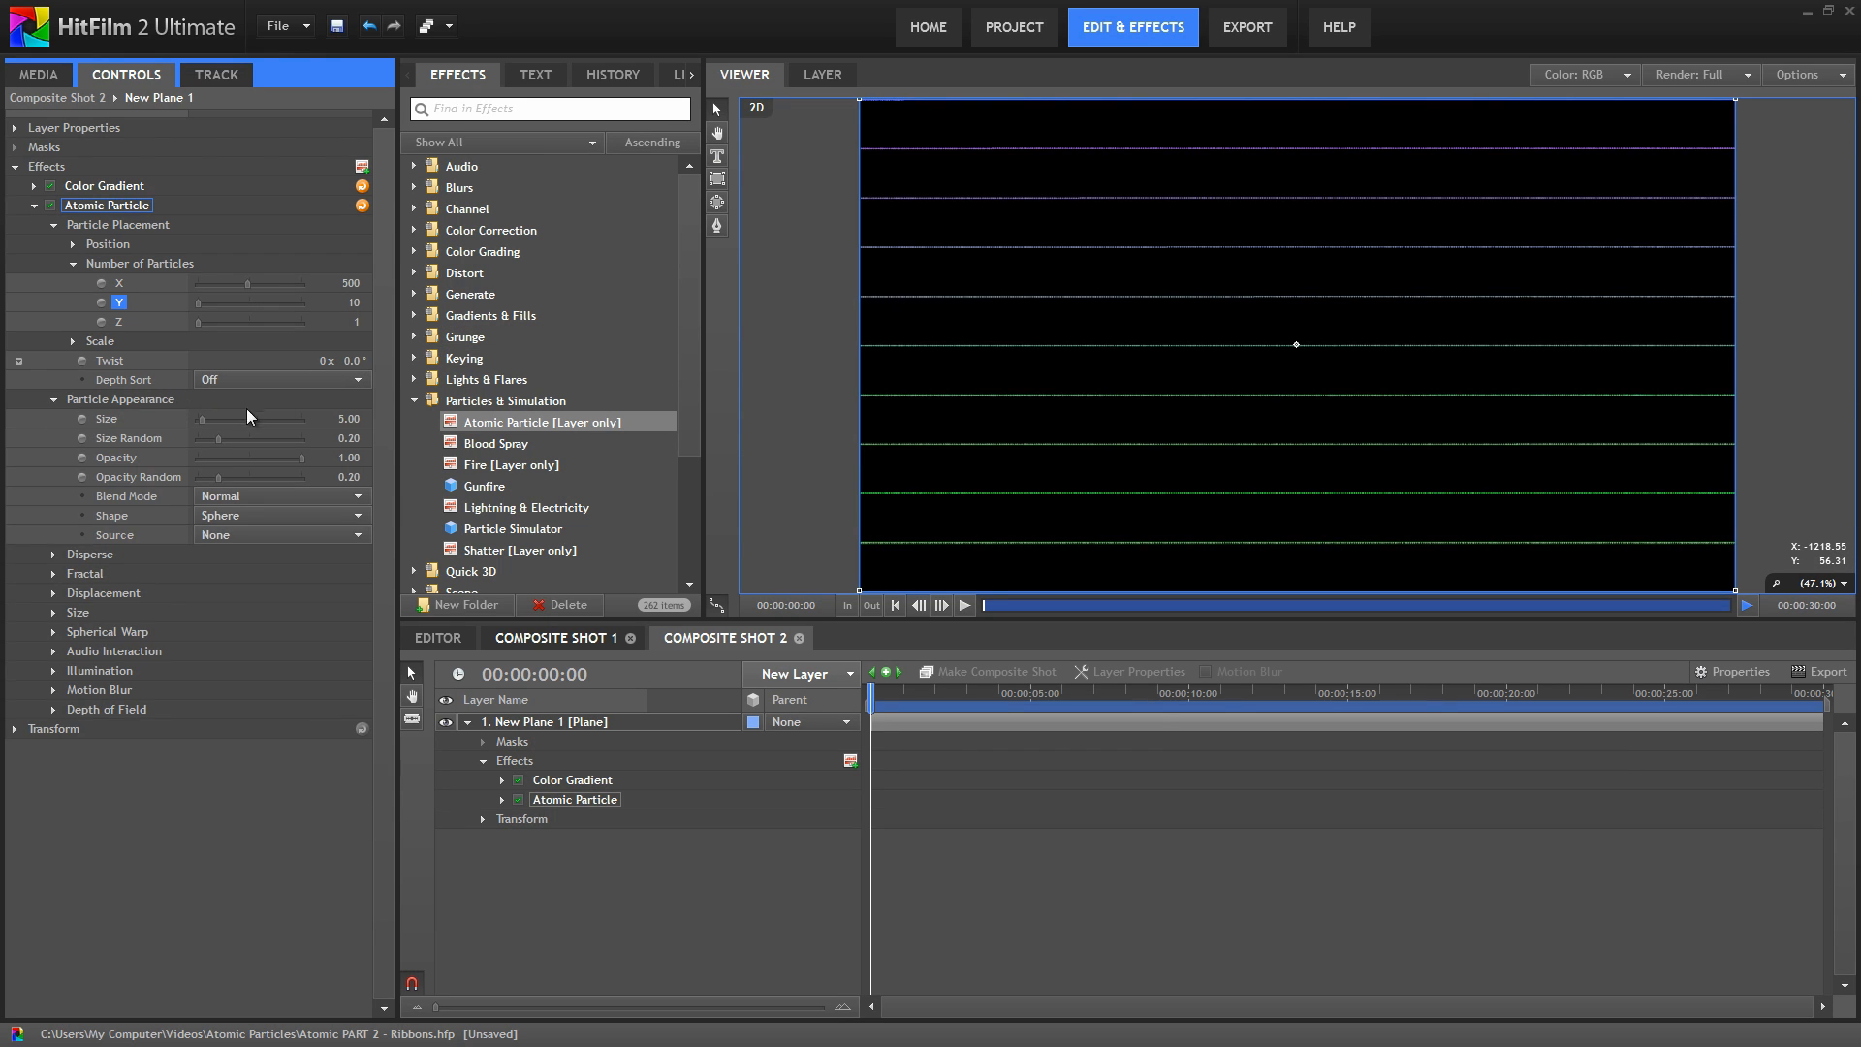
# Set particle Size to 14.99 and Size Random and Opacity Random to 0.00
pyautogui.moveTo(358, 419); pyautogui.dragTo(361, 422)
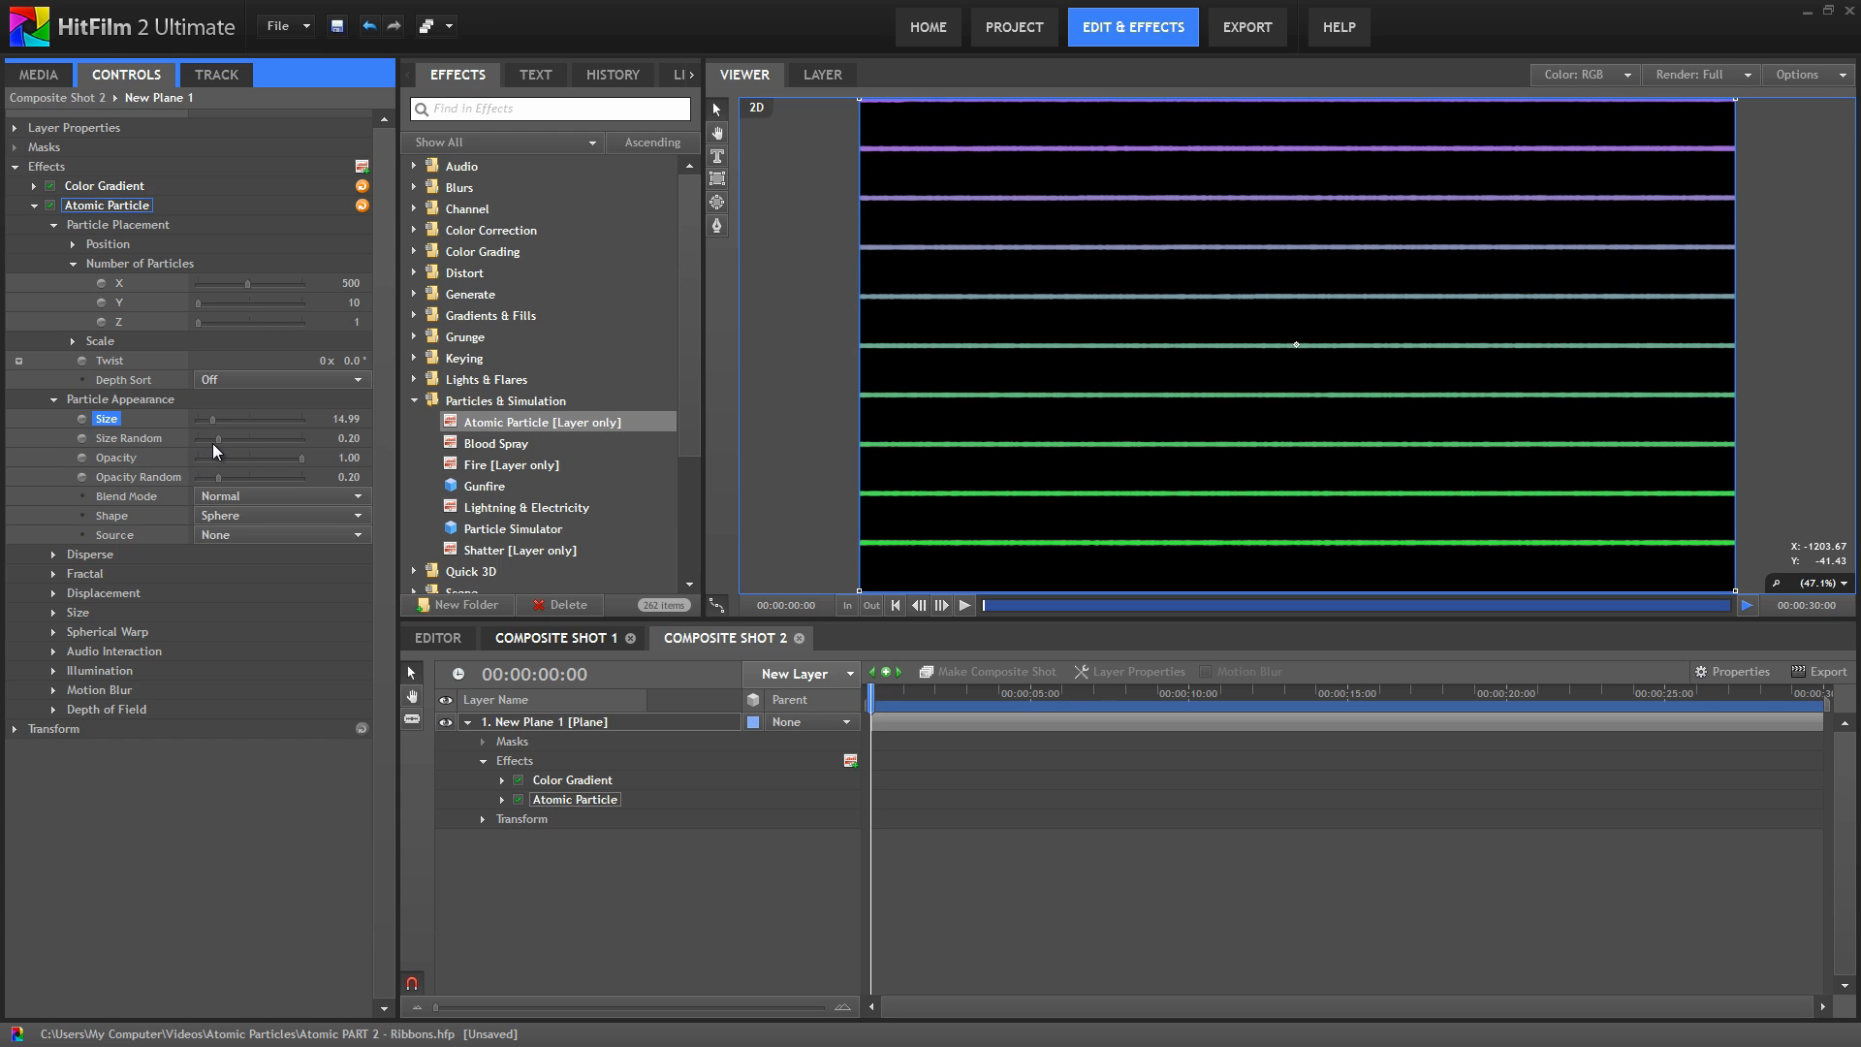
pyautogui.moveTo(213, 440); pyautogui.dragTo(165, 474)
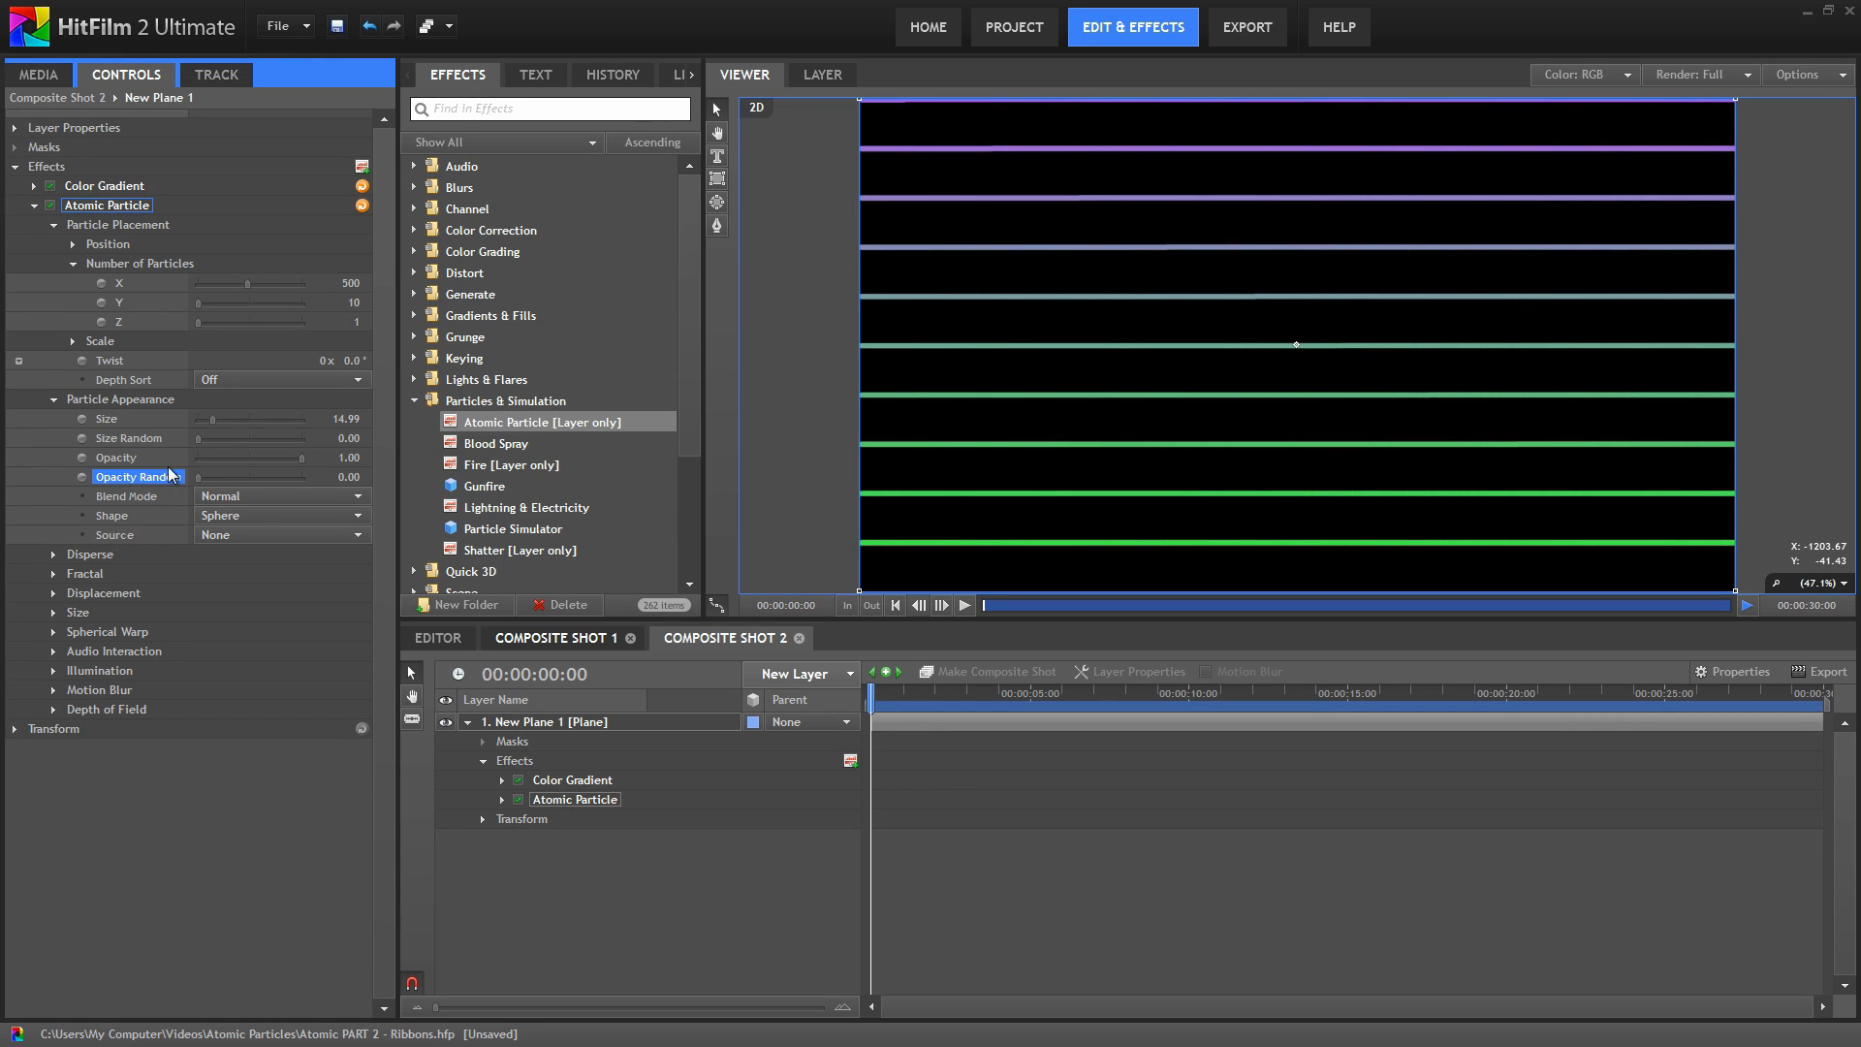
pyautogui.click(73, 341)
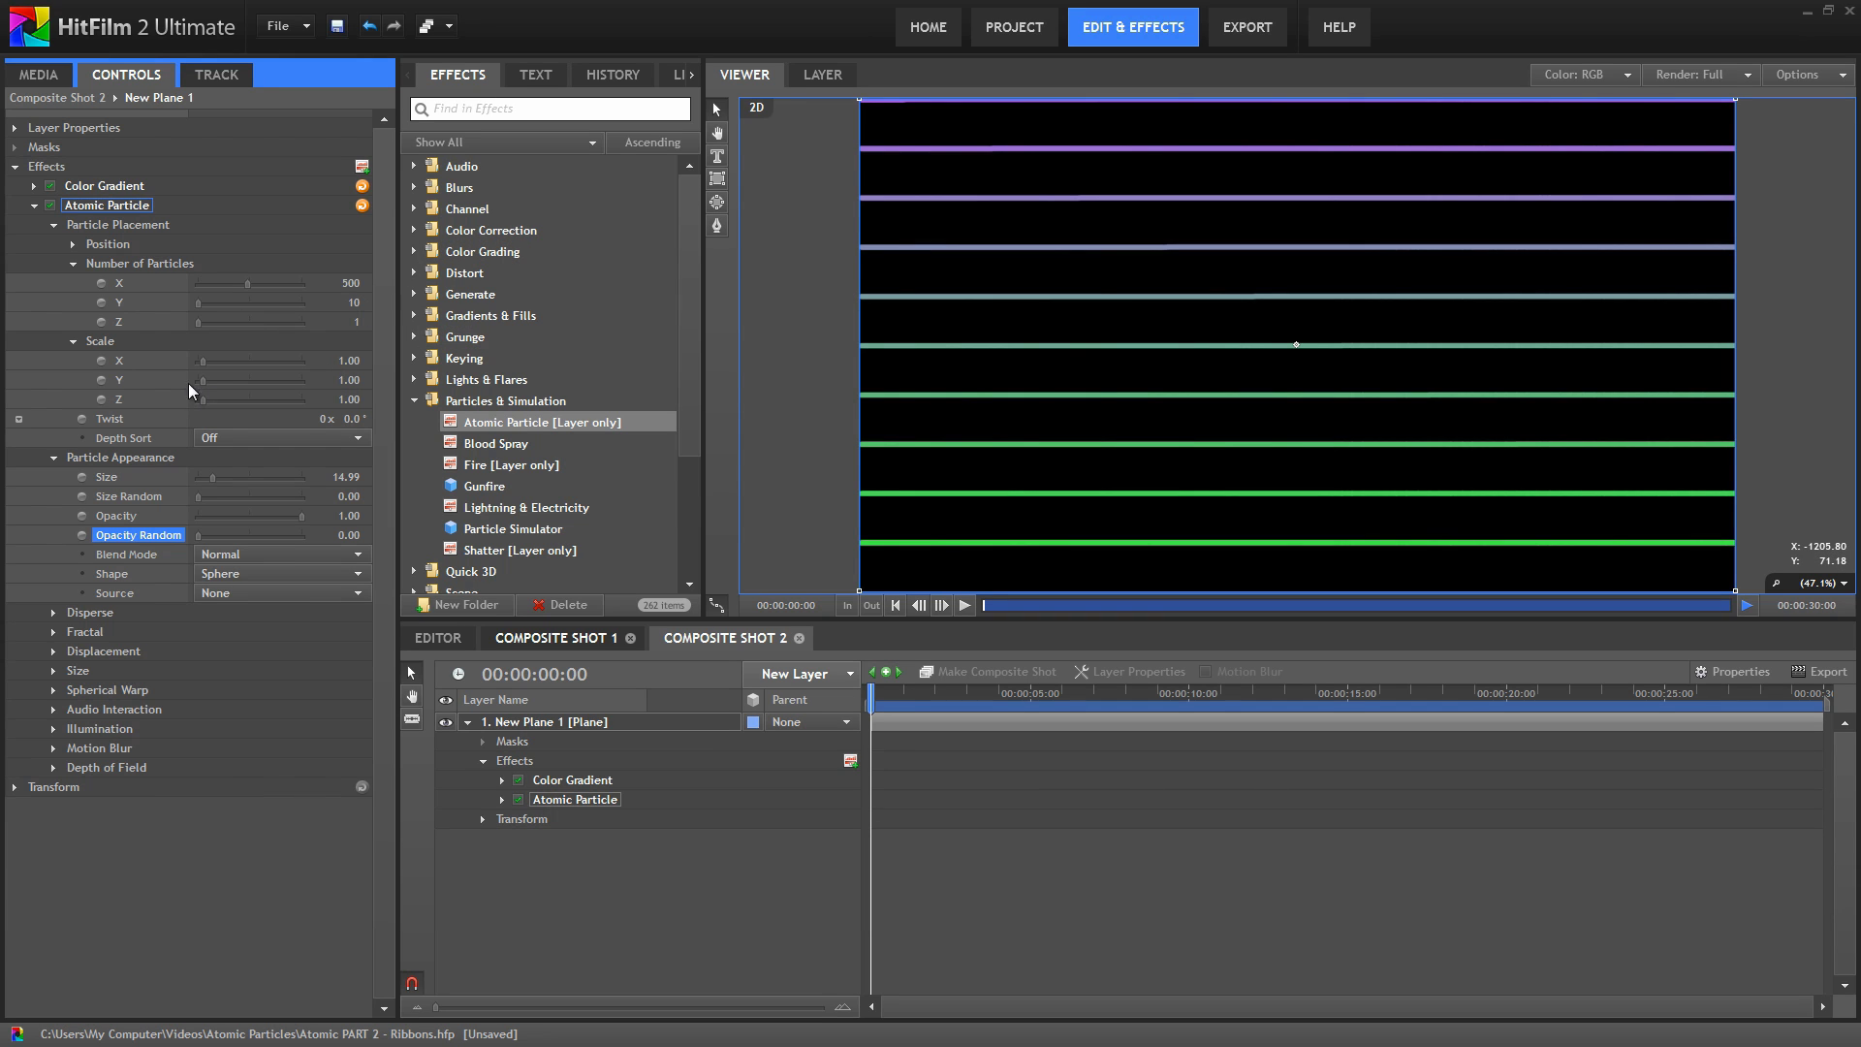
# Set placement Scale Y to 0.2 and Twist to 1x 245° for wavy ribbons
pyautogui.click(346, 380)
pyautogui.write('0.2')
pyautogui.press('Return')
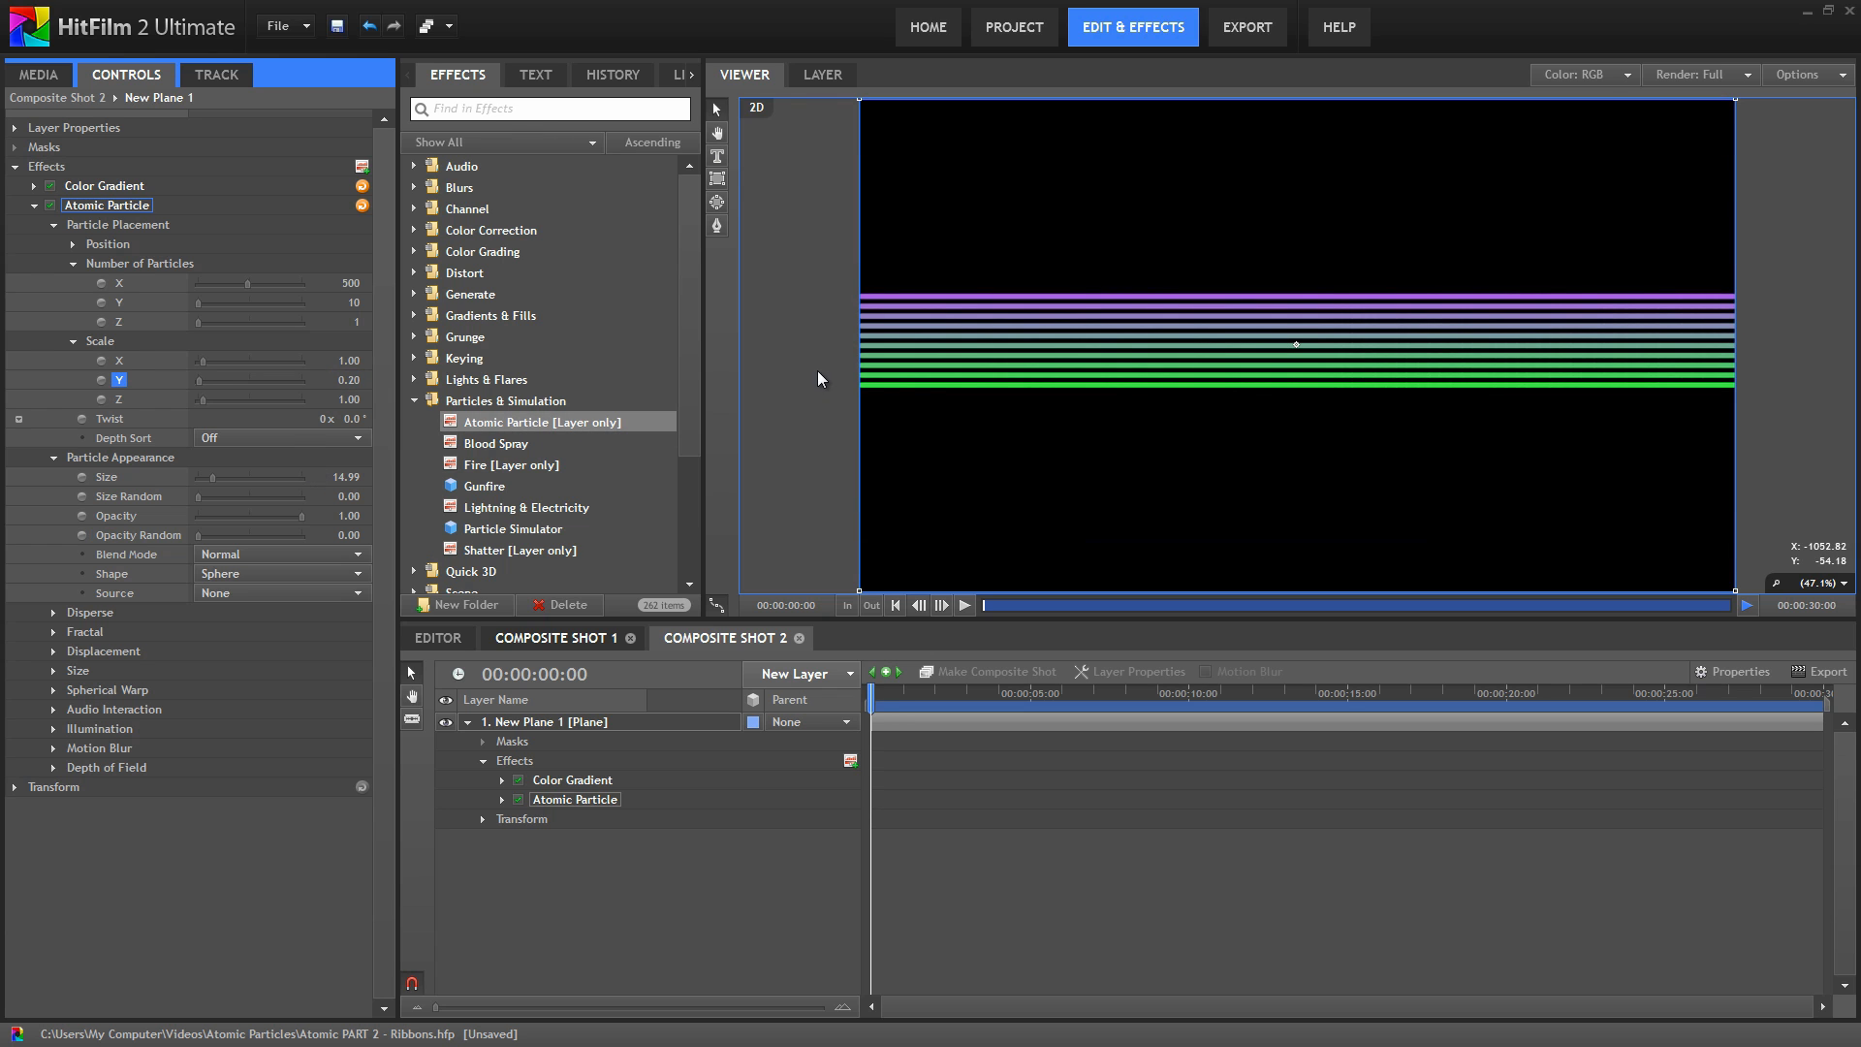
pyautogui.moveTo(351, 419); pyautogui.dragTo(963, 445)
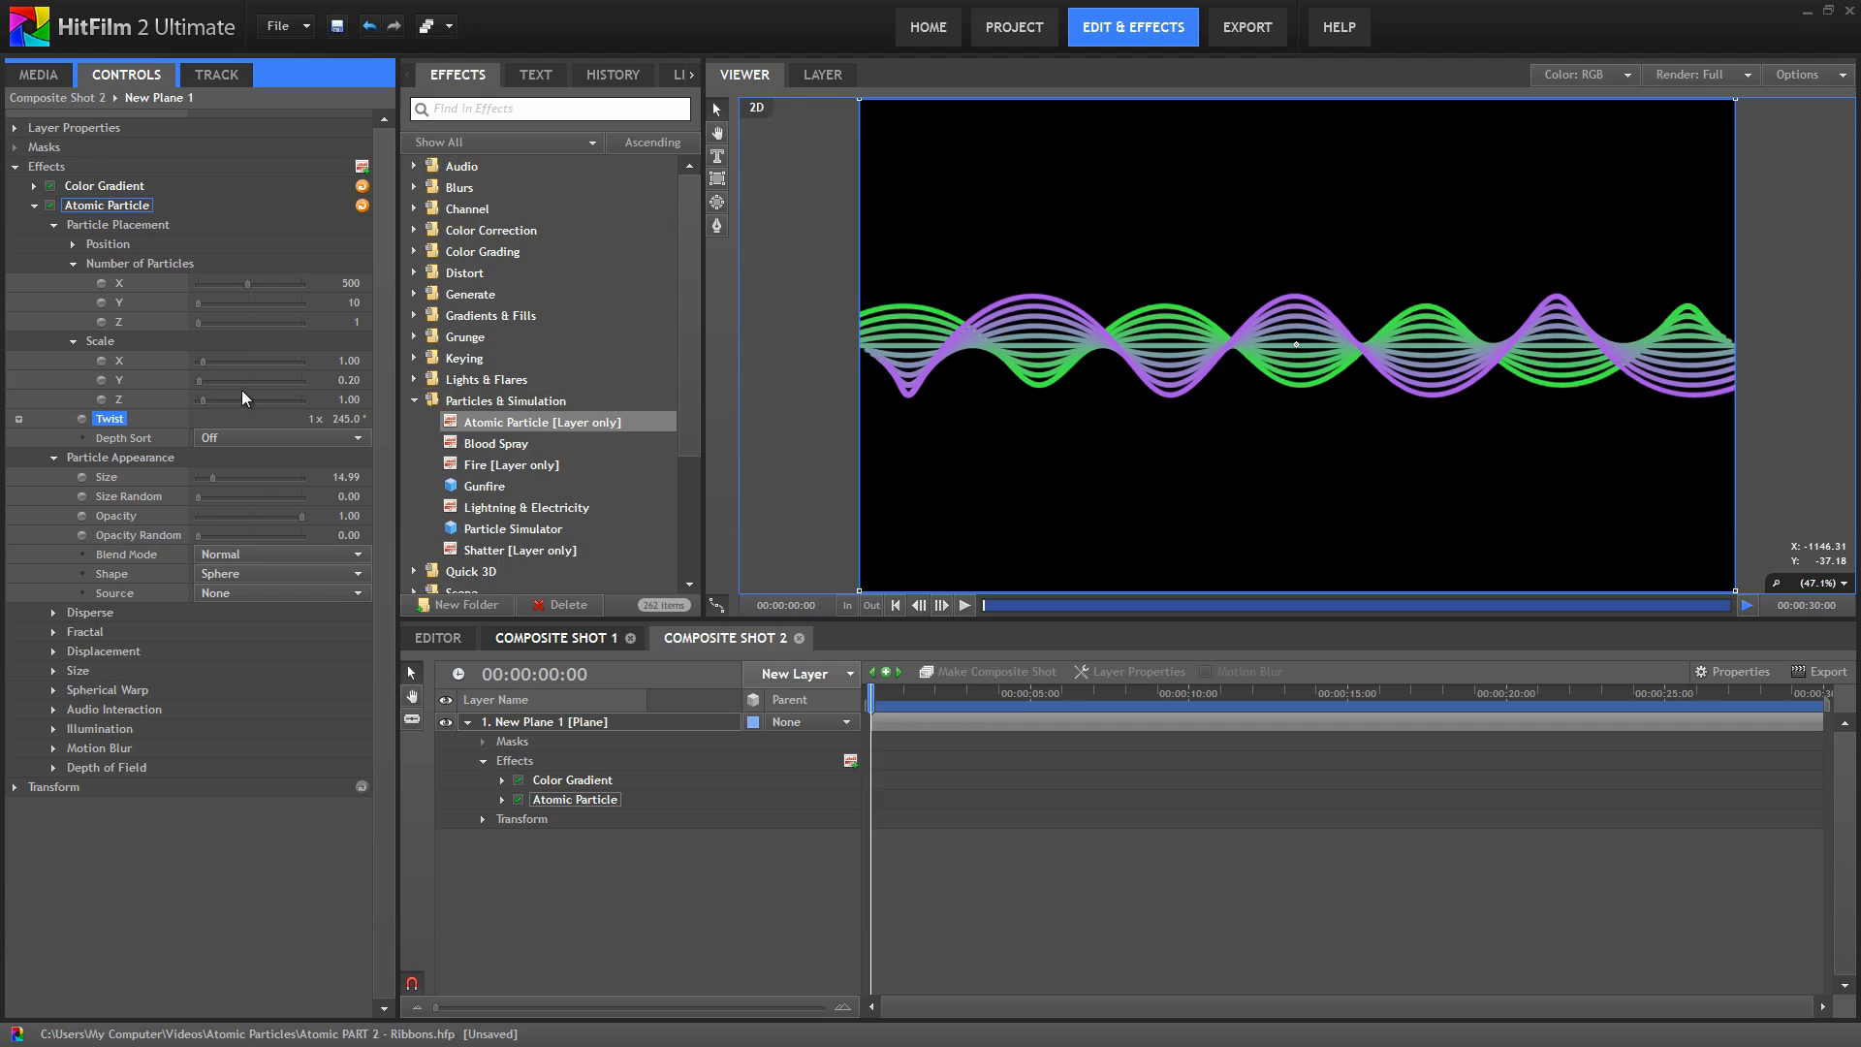
# Switch Atomic Particle's Depth Sort option to ON
pyautogui.click(140, 441)
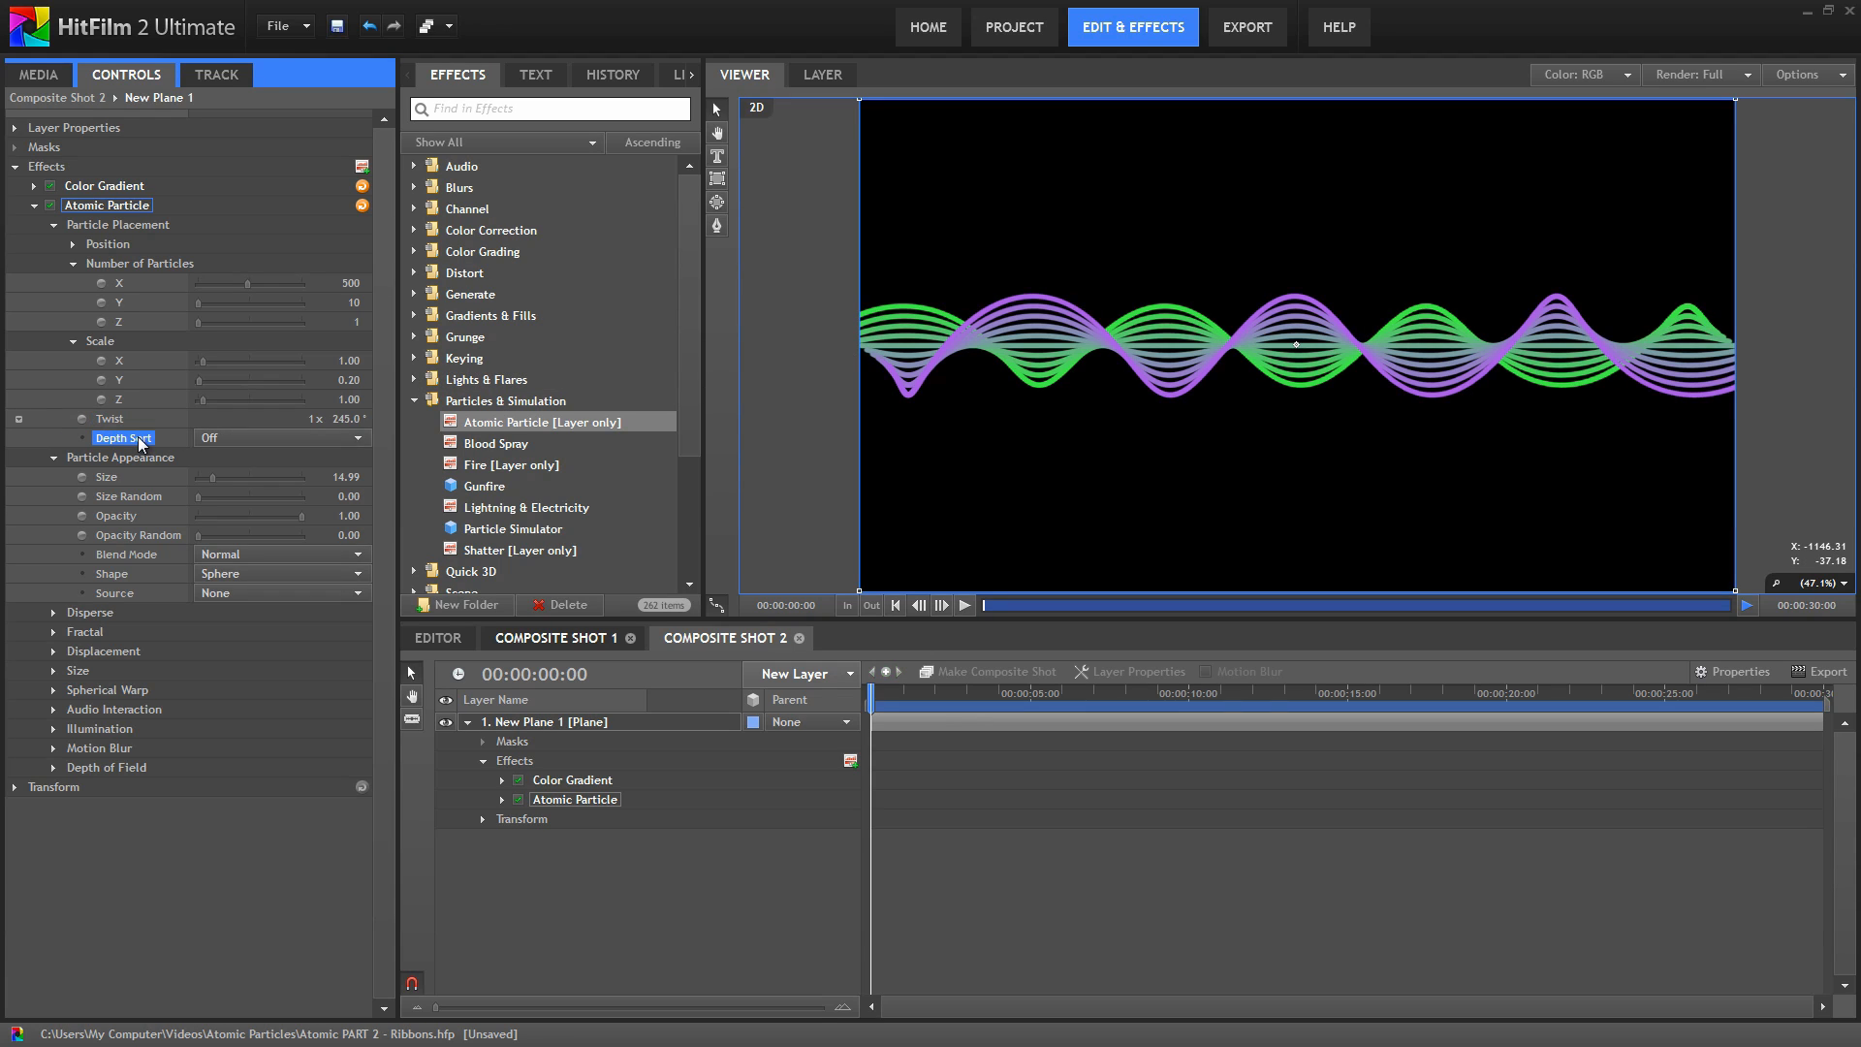
pyautogui.click(360, 443)
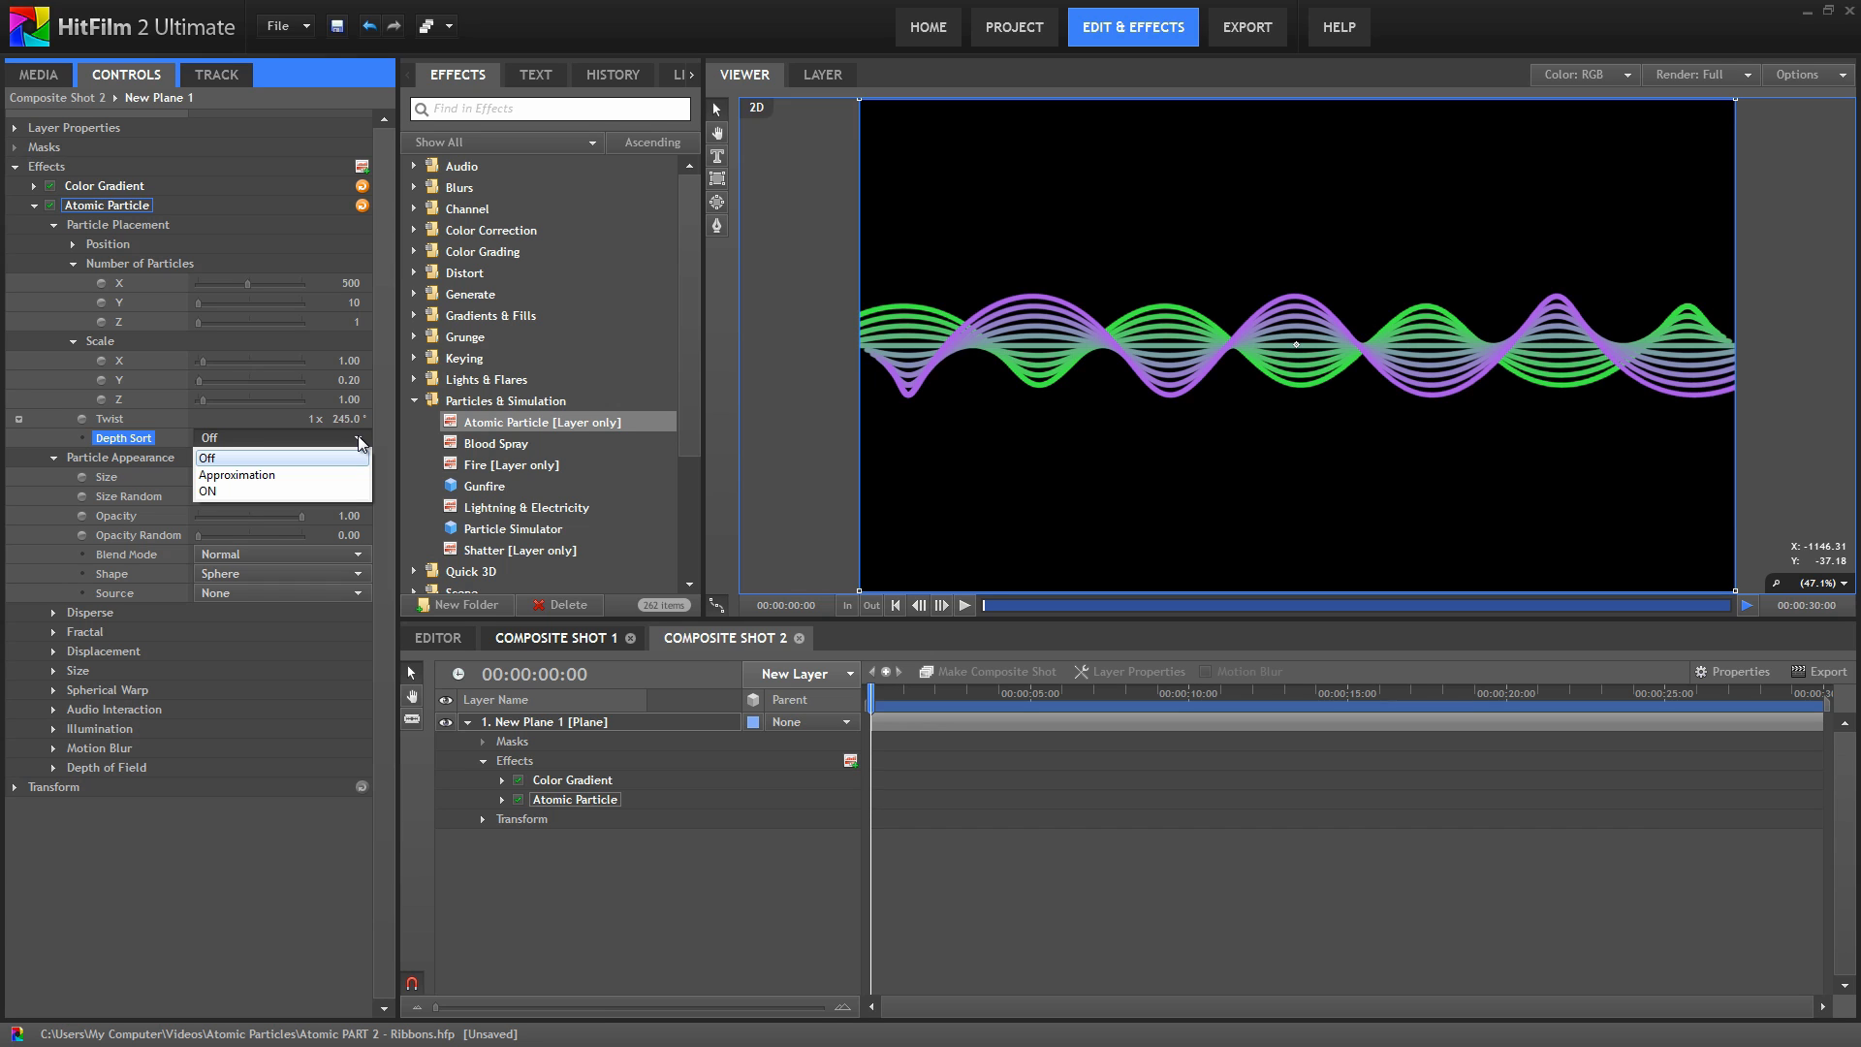
pyautogui.click(233, 492)
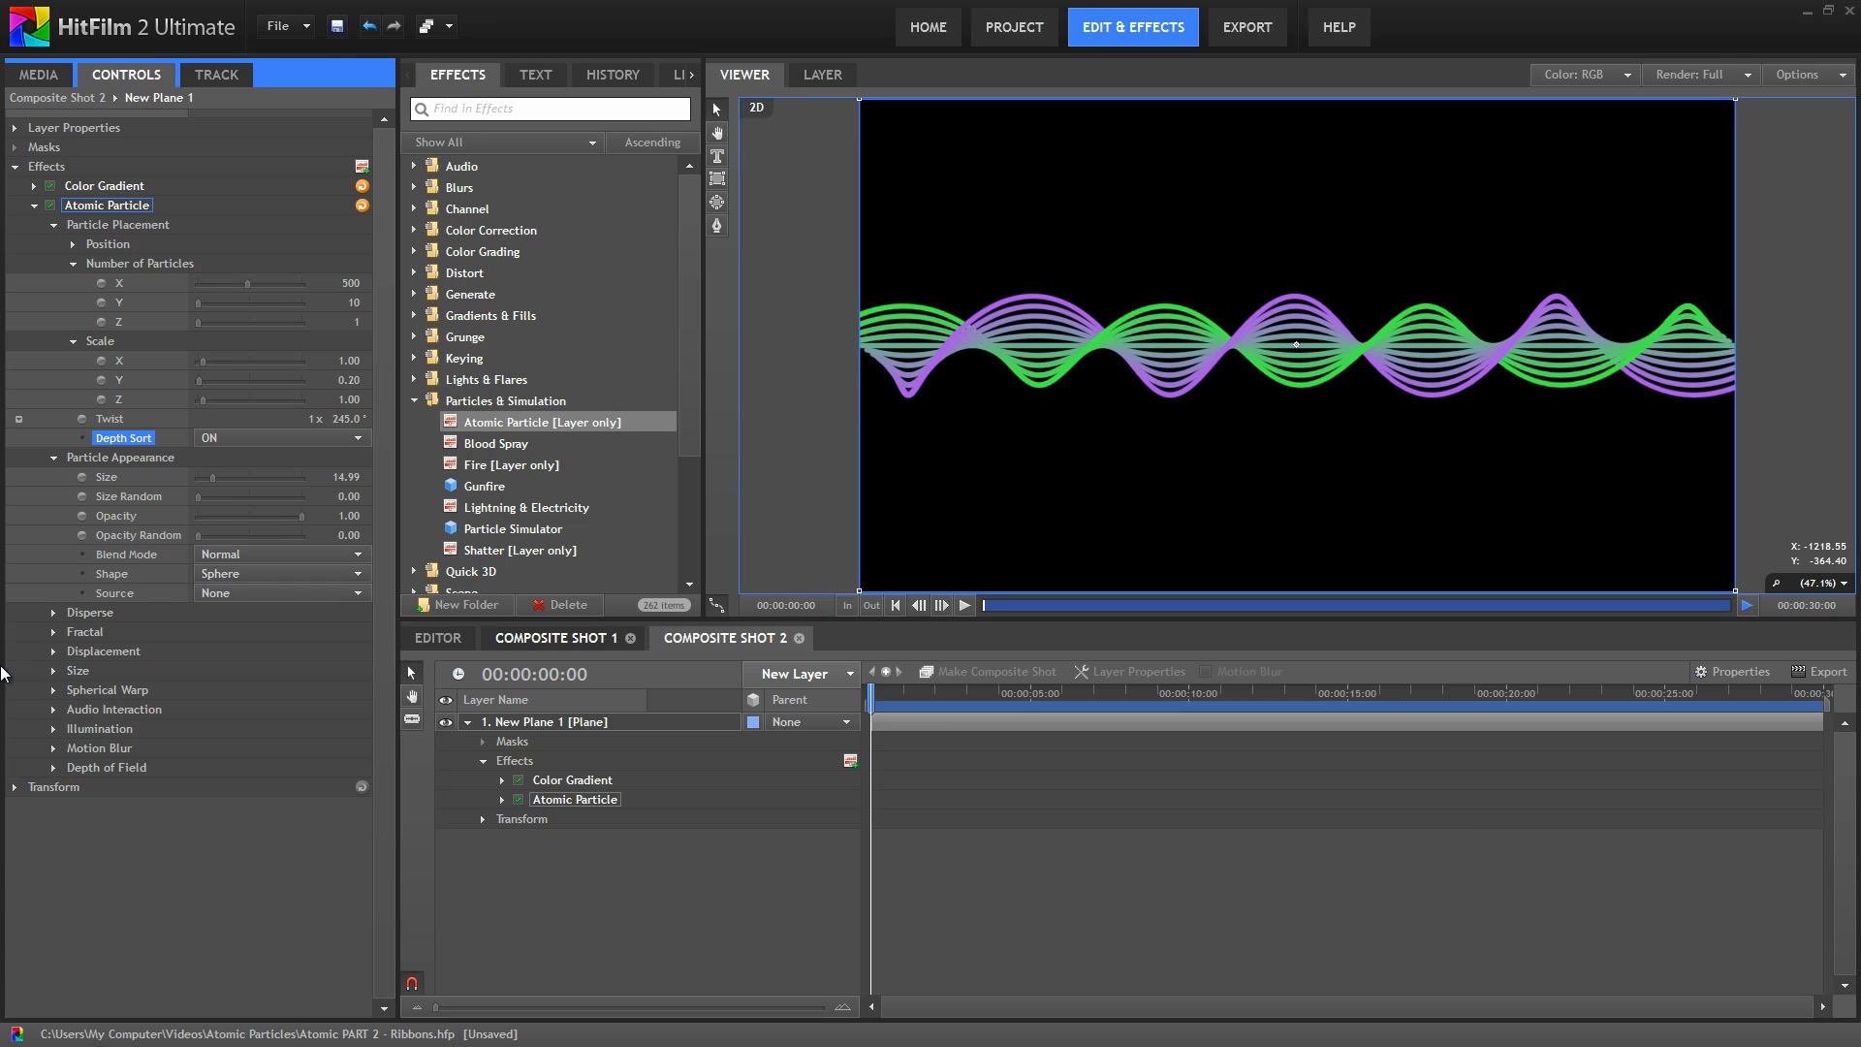
# Set Fractal Displace Strength to 131.00 and Speed to 0.00
pyautogui.click(52, 632)
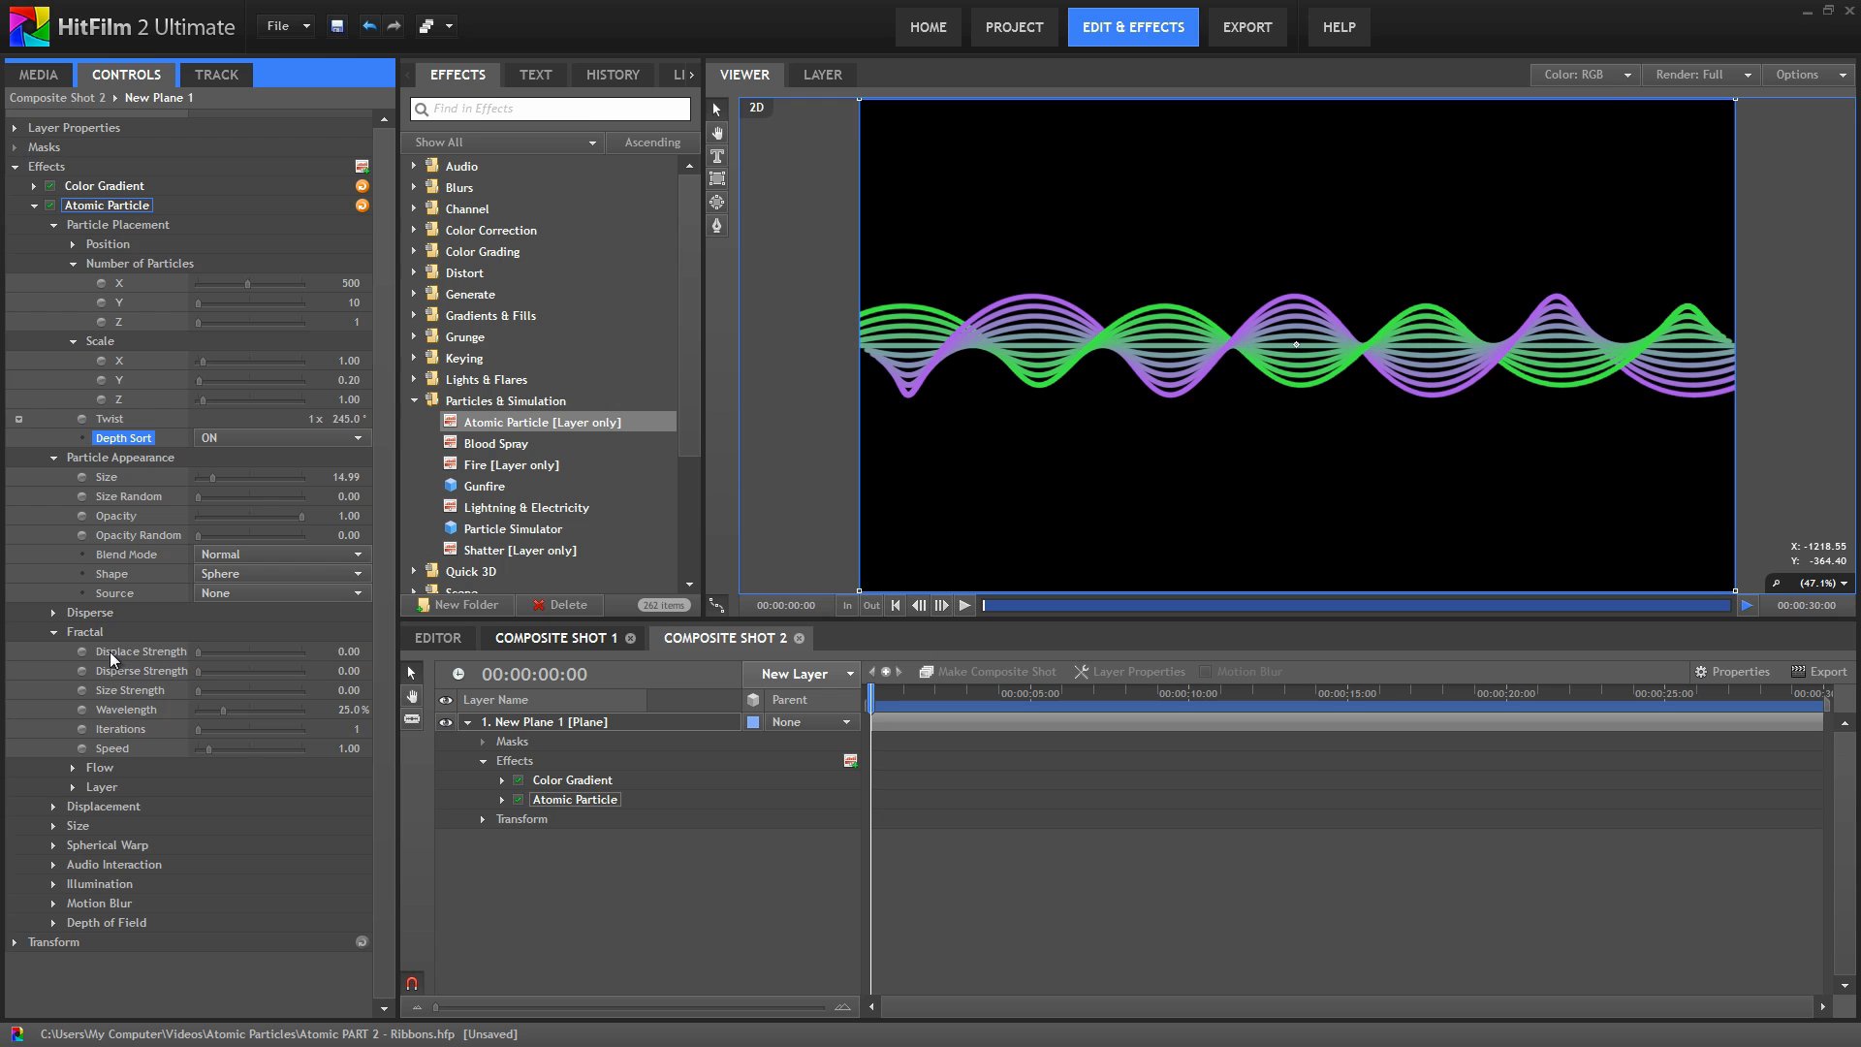
pyautogui.moveTo(345, 644); pyautogui.dragTo(478, 656)
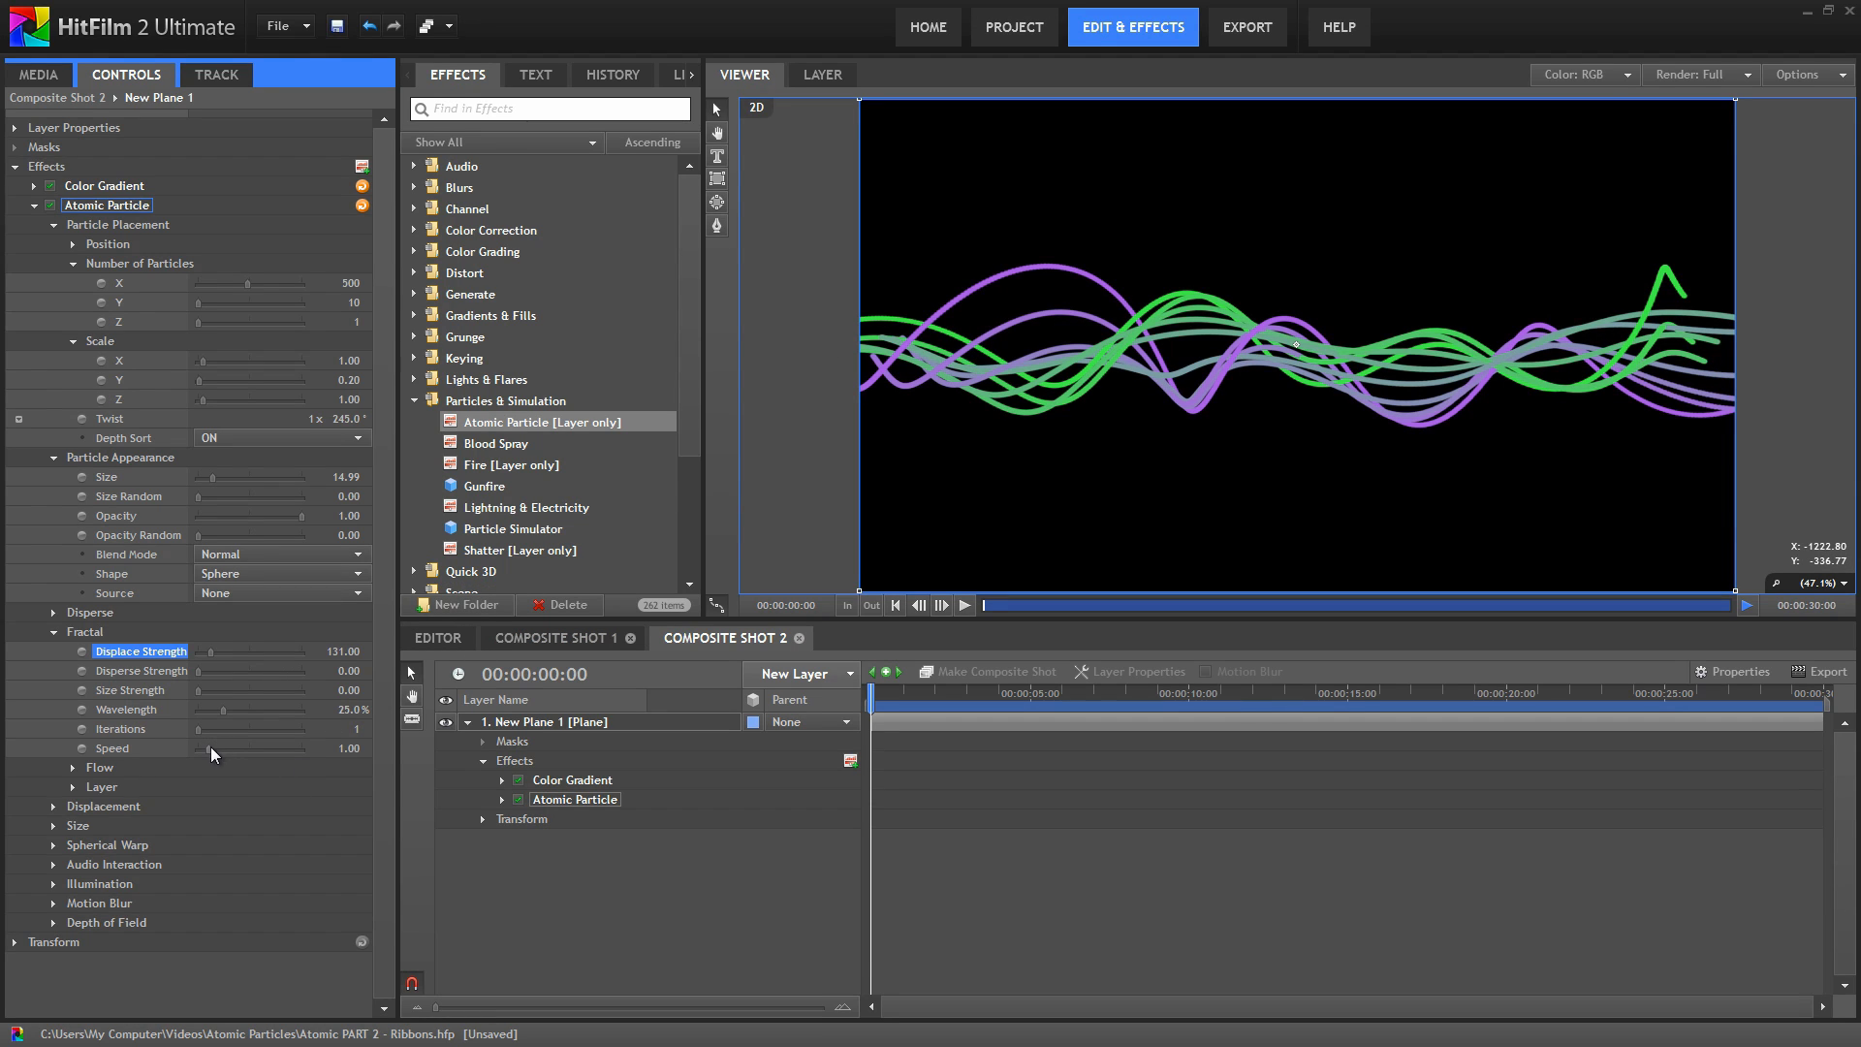
pyautogui.moveTo(209, 748); pyautogui.dragTo(198, 749)
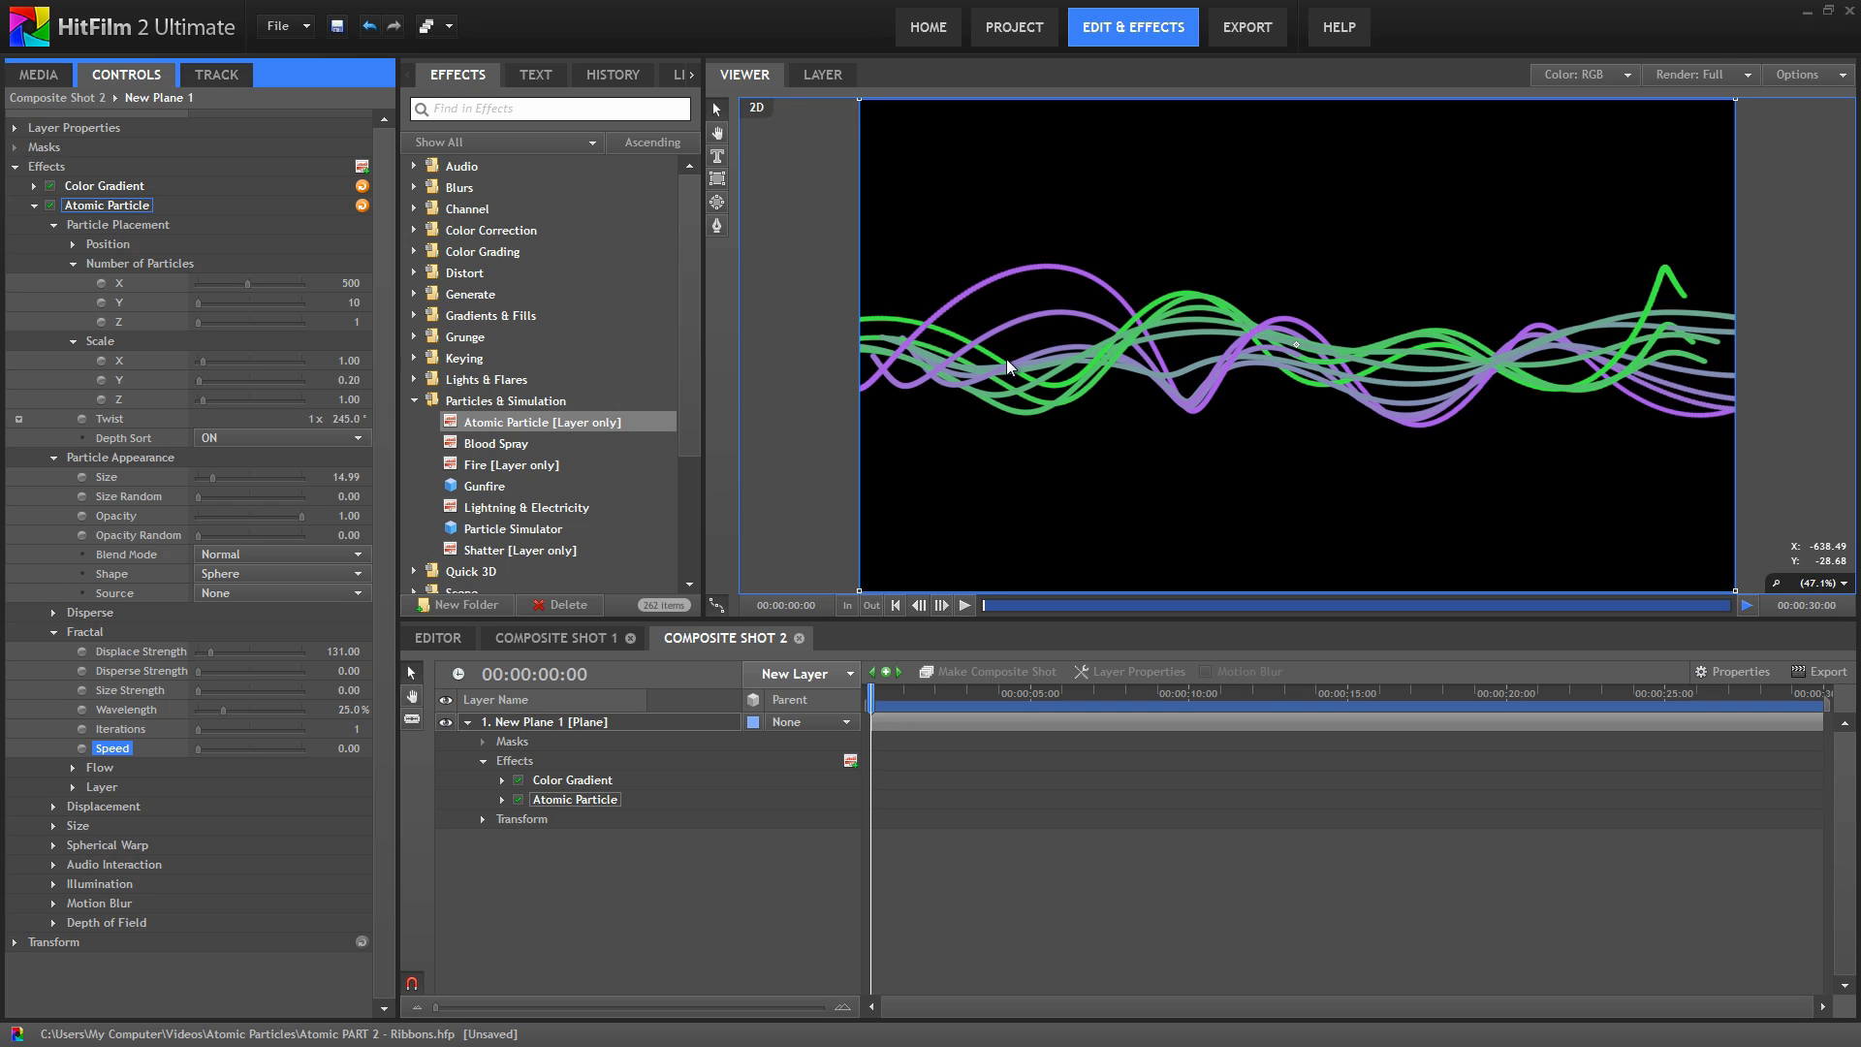
pyautogui.click(834, 671)
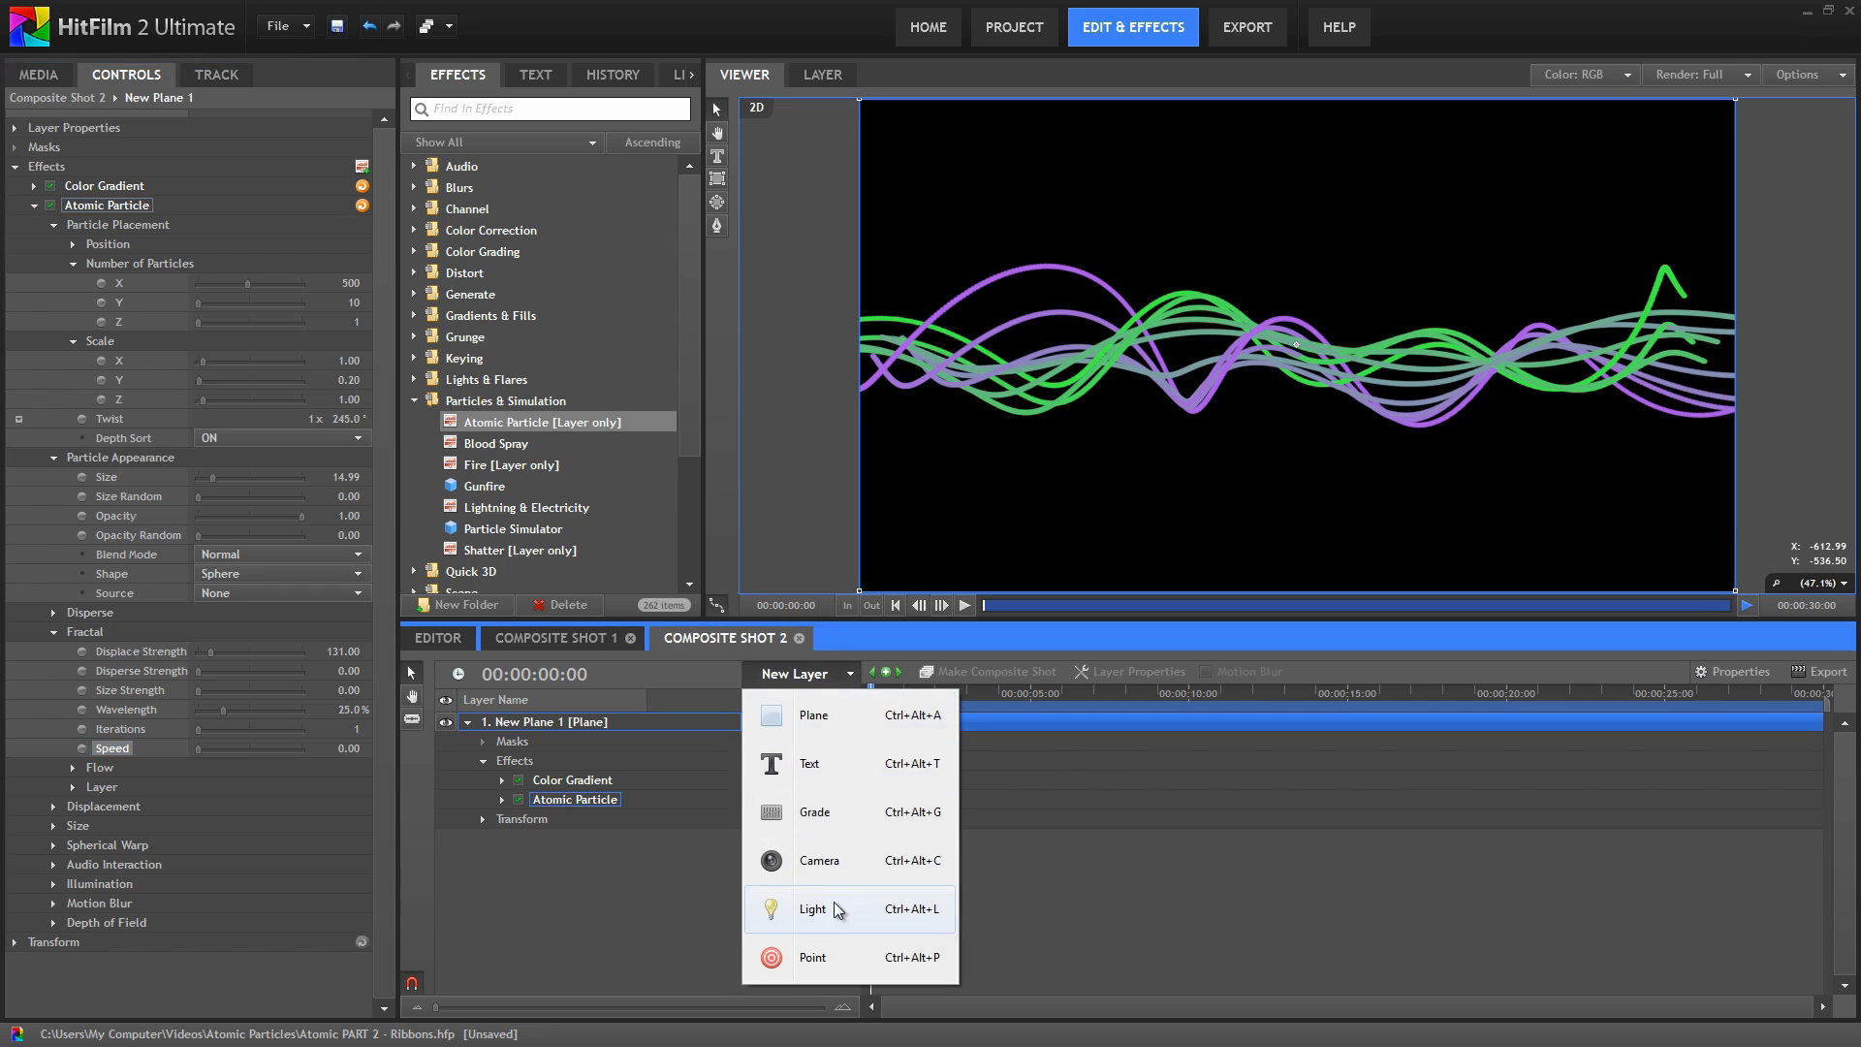
# Add a 3D New Point layer and accept adding a camera
pyautogui.click(812, 957)
pyautogui.click(754, 723)
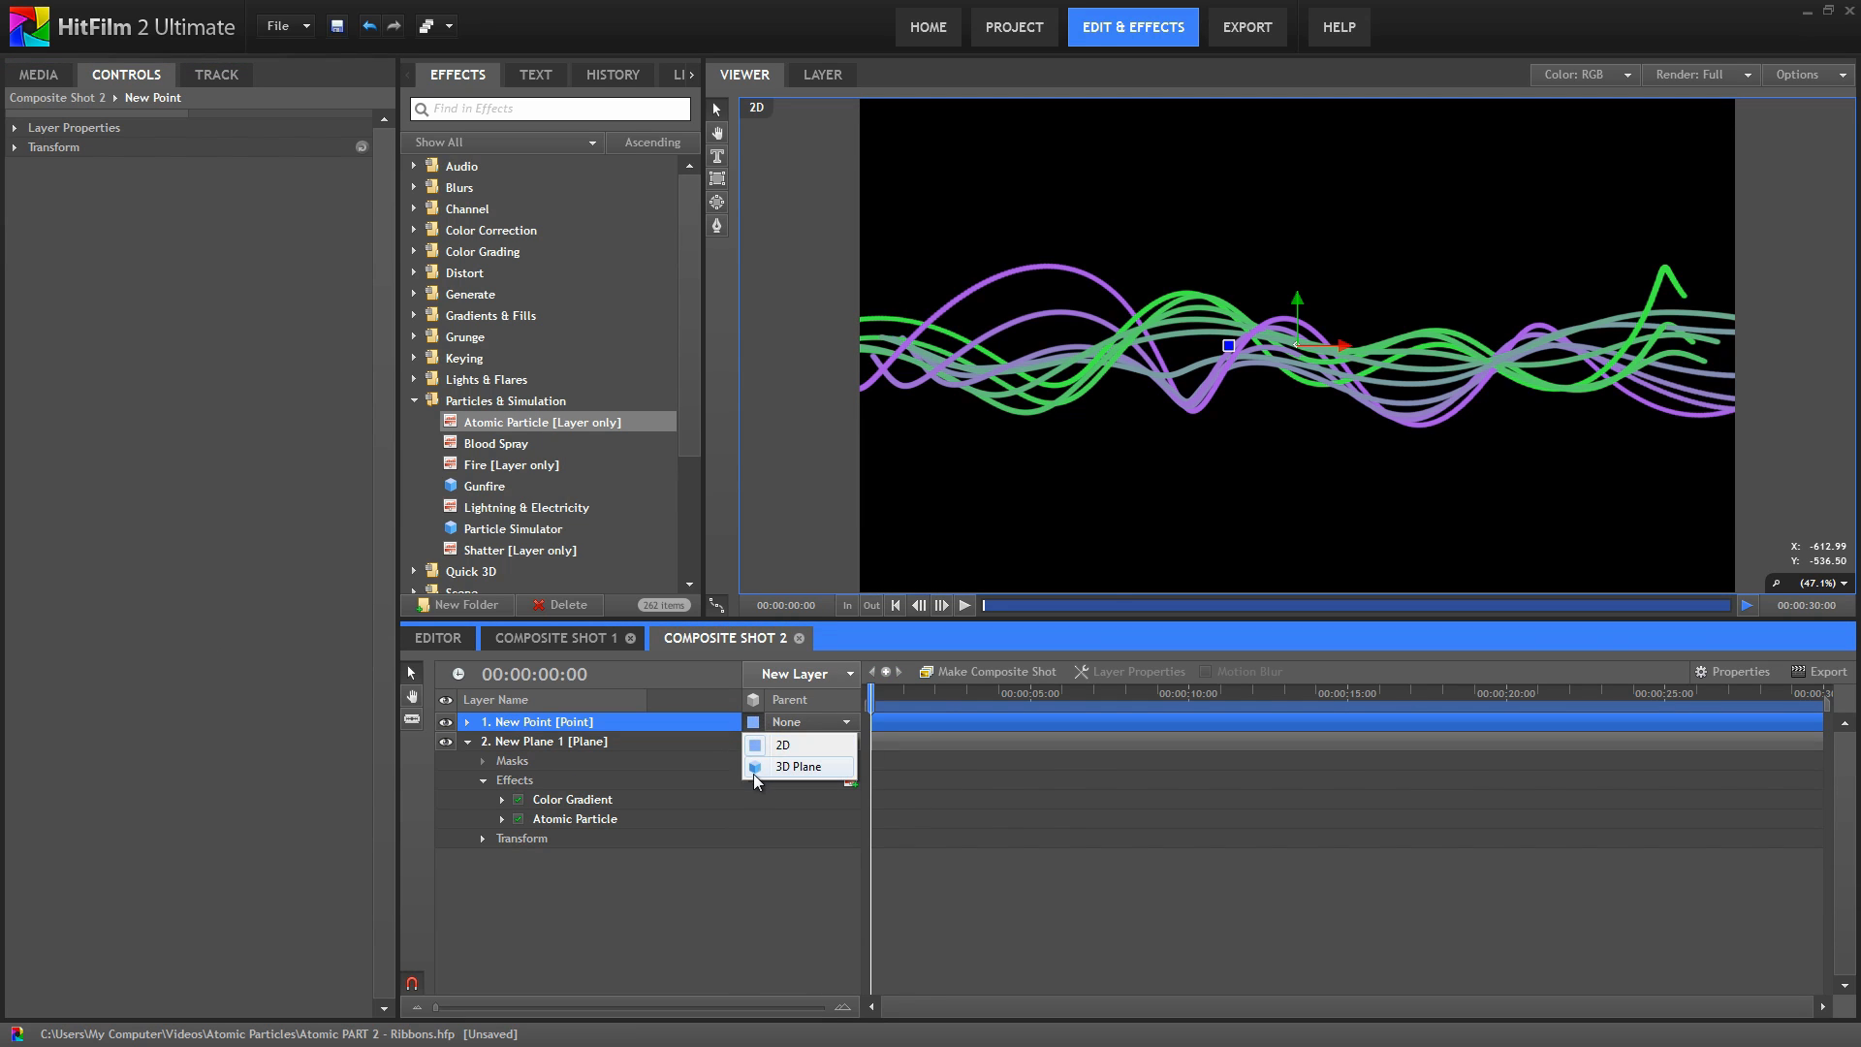
pyautogui.click(753, 769)
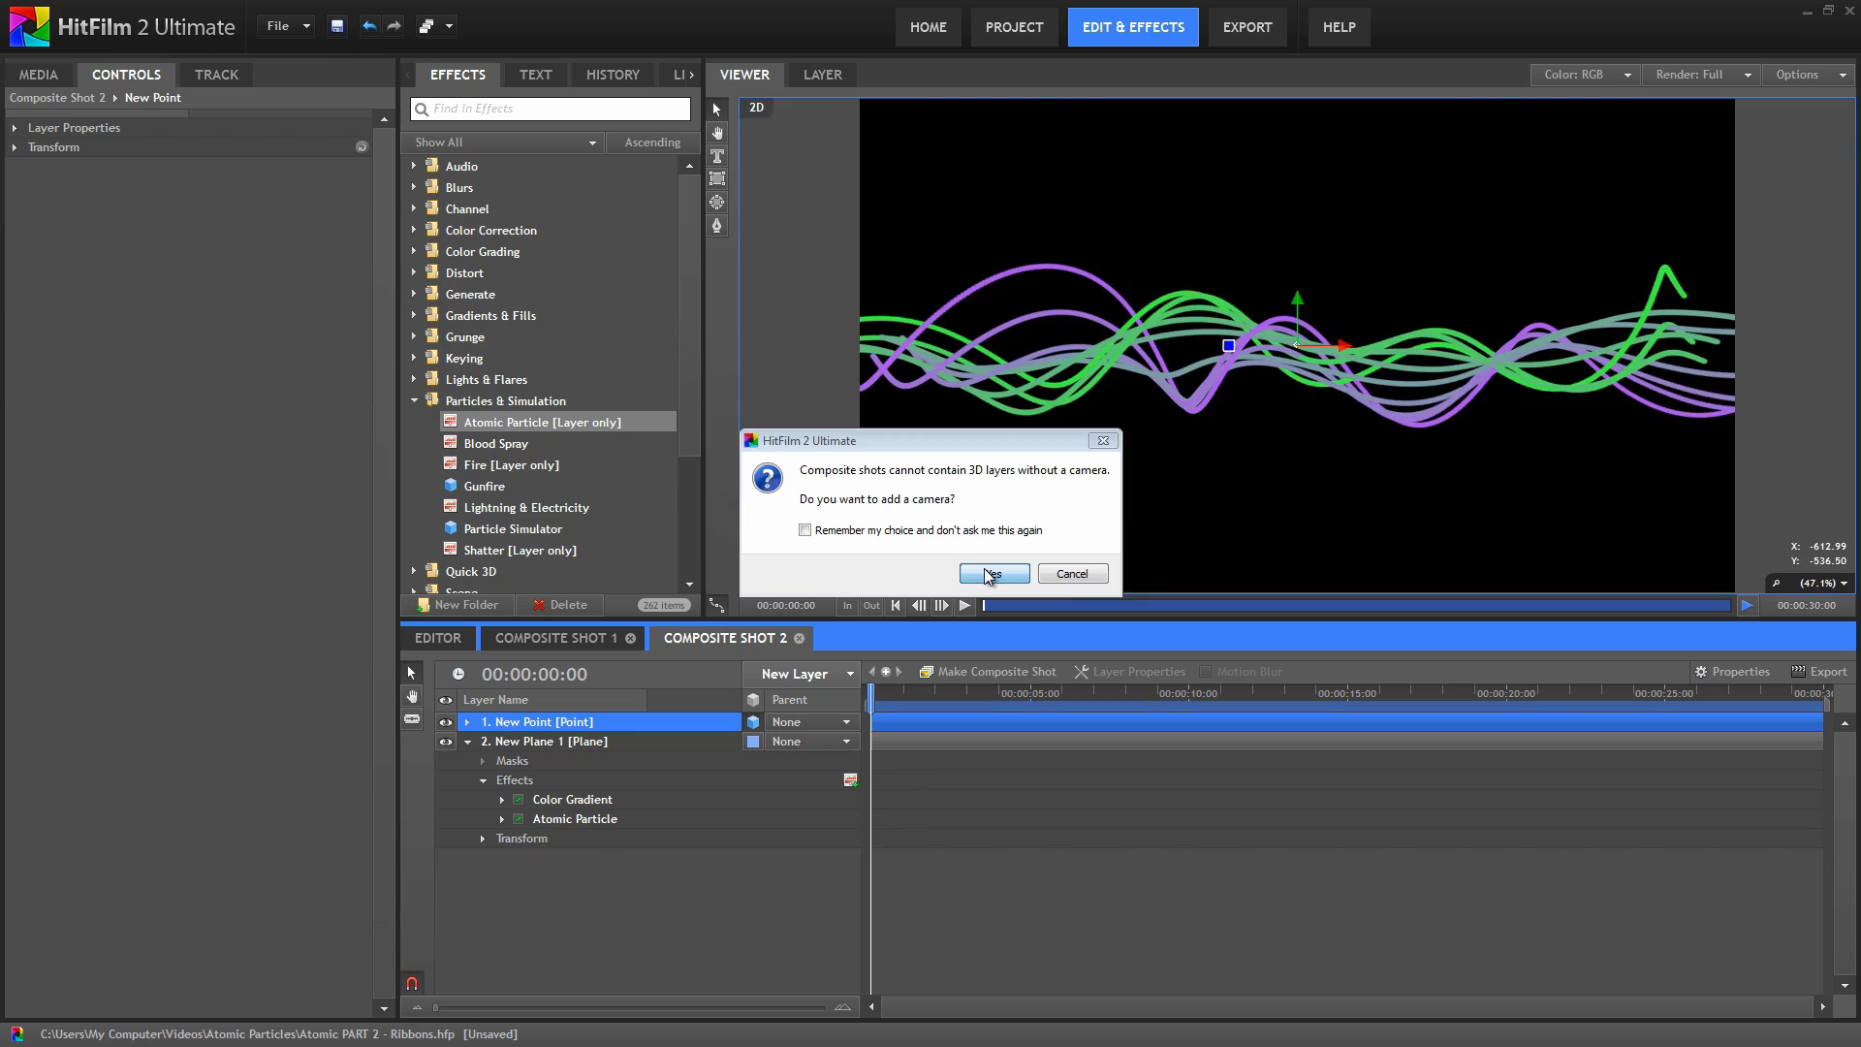
pyautogui.click(991, 574)
# Set Atomic Particle Position Transform From to the New Point layer
pyautogui.click(584, 837)
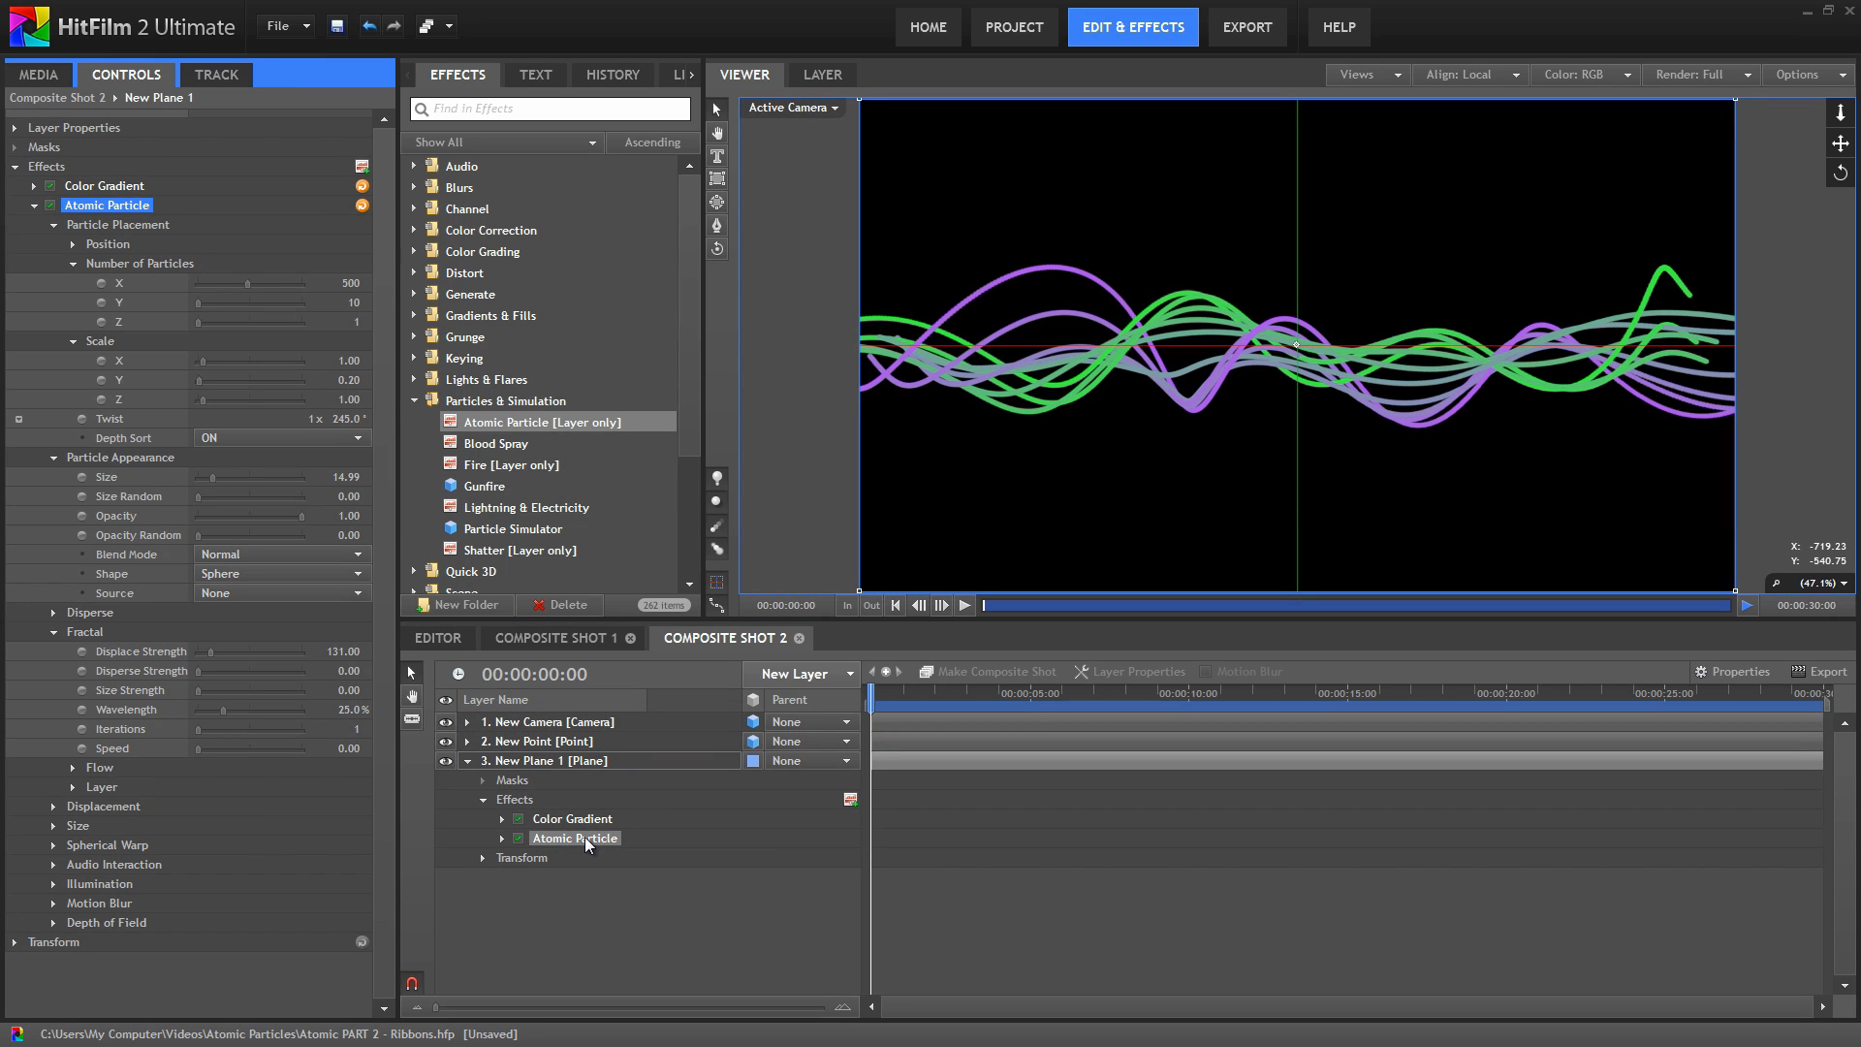
pyautogui.click(73, 244)
pyautogui.moveTo(187, 108); pyautogui.dragTo(211, 109)
pyautogui.click(347, 264)
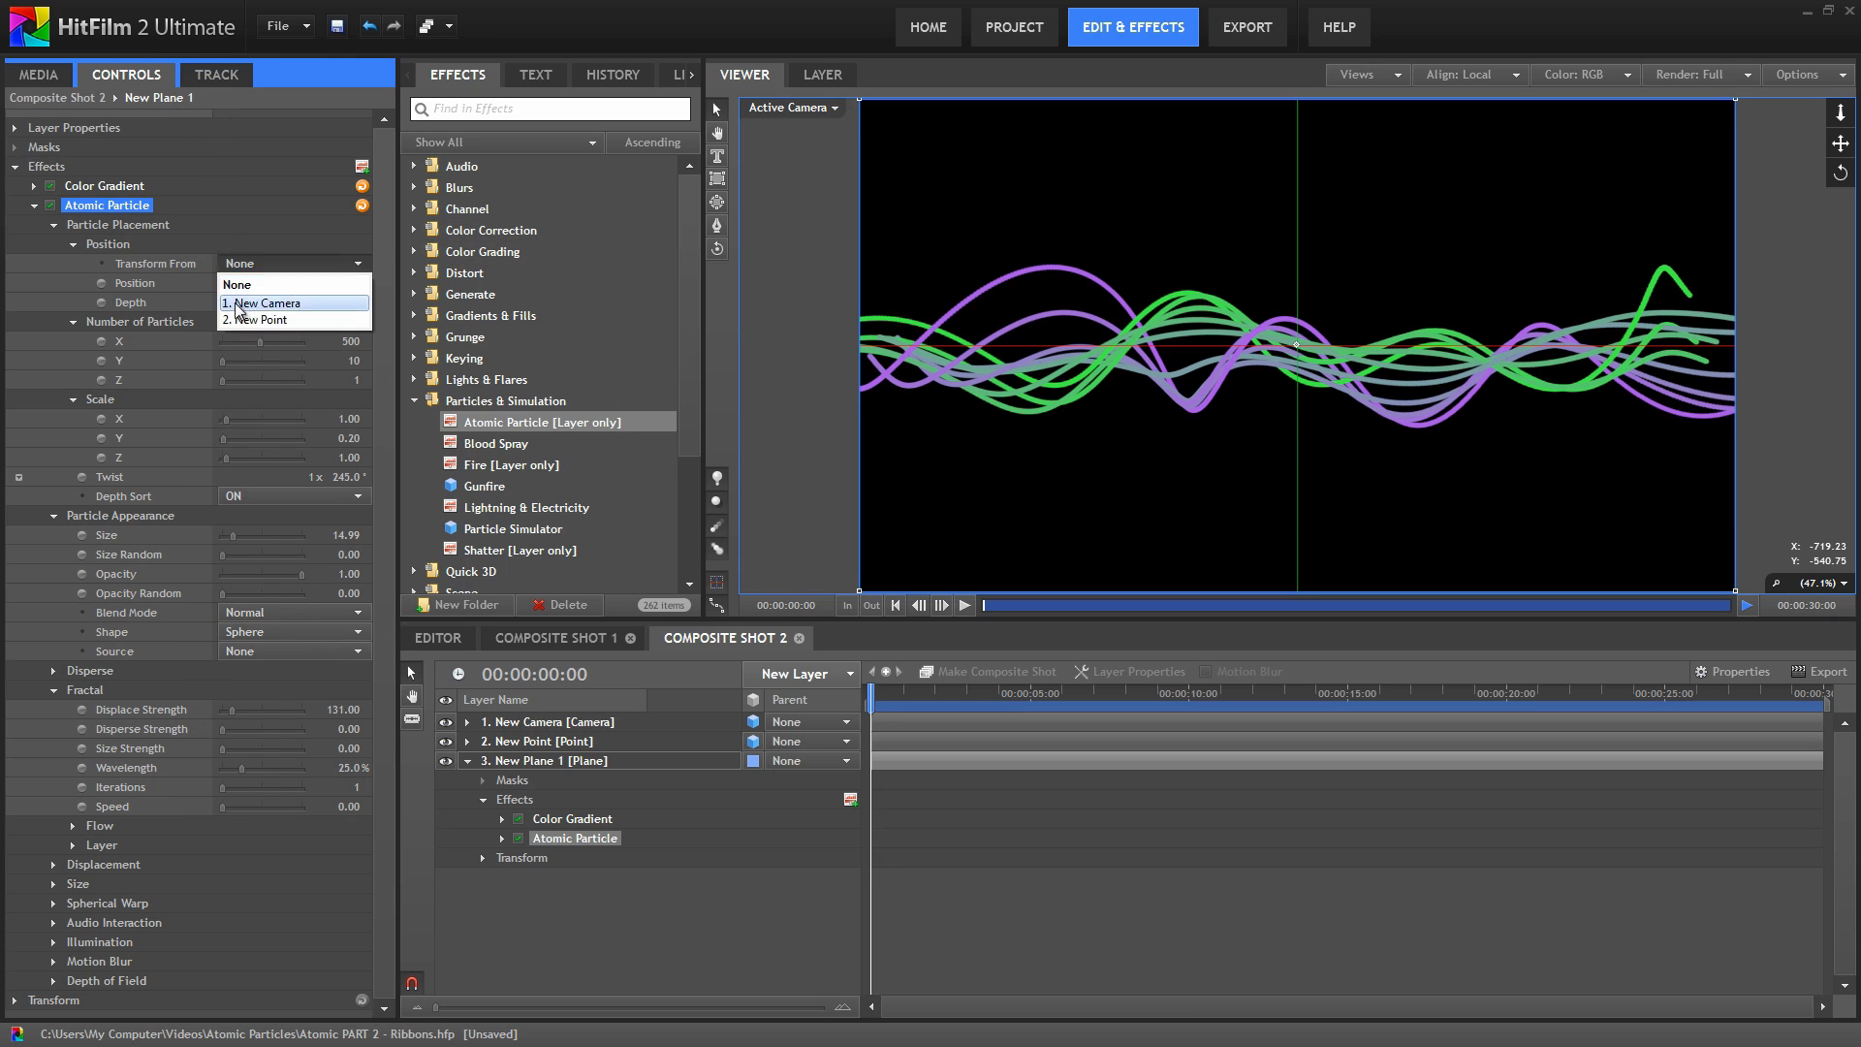
pyautogui.click(252, 319)
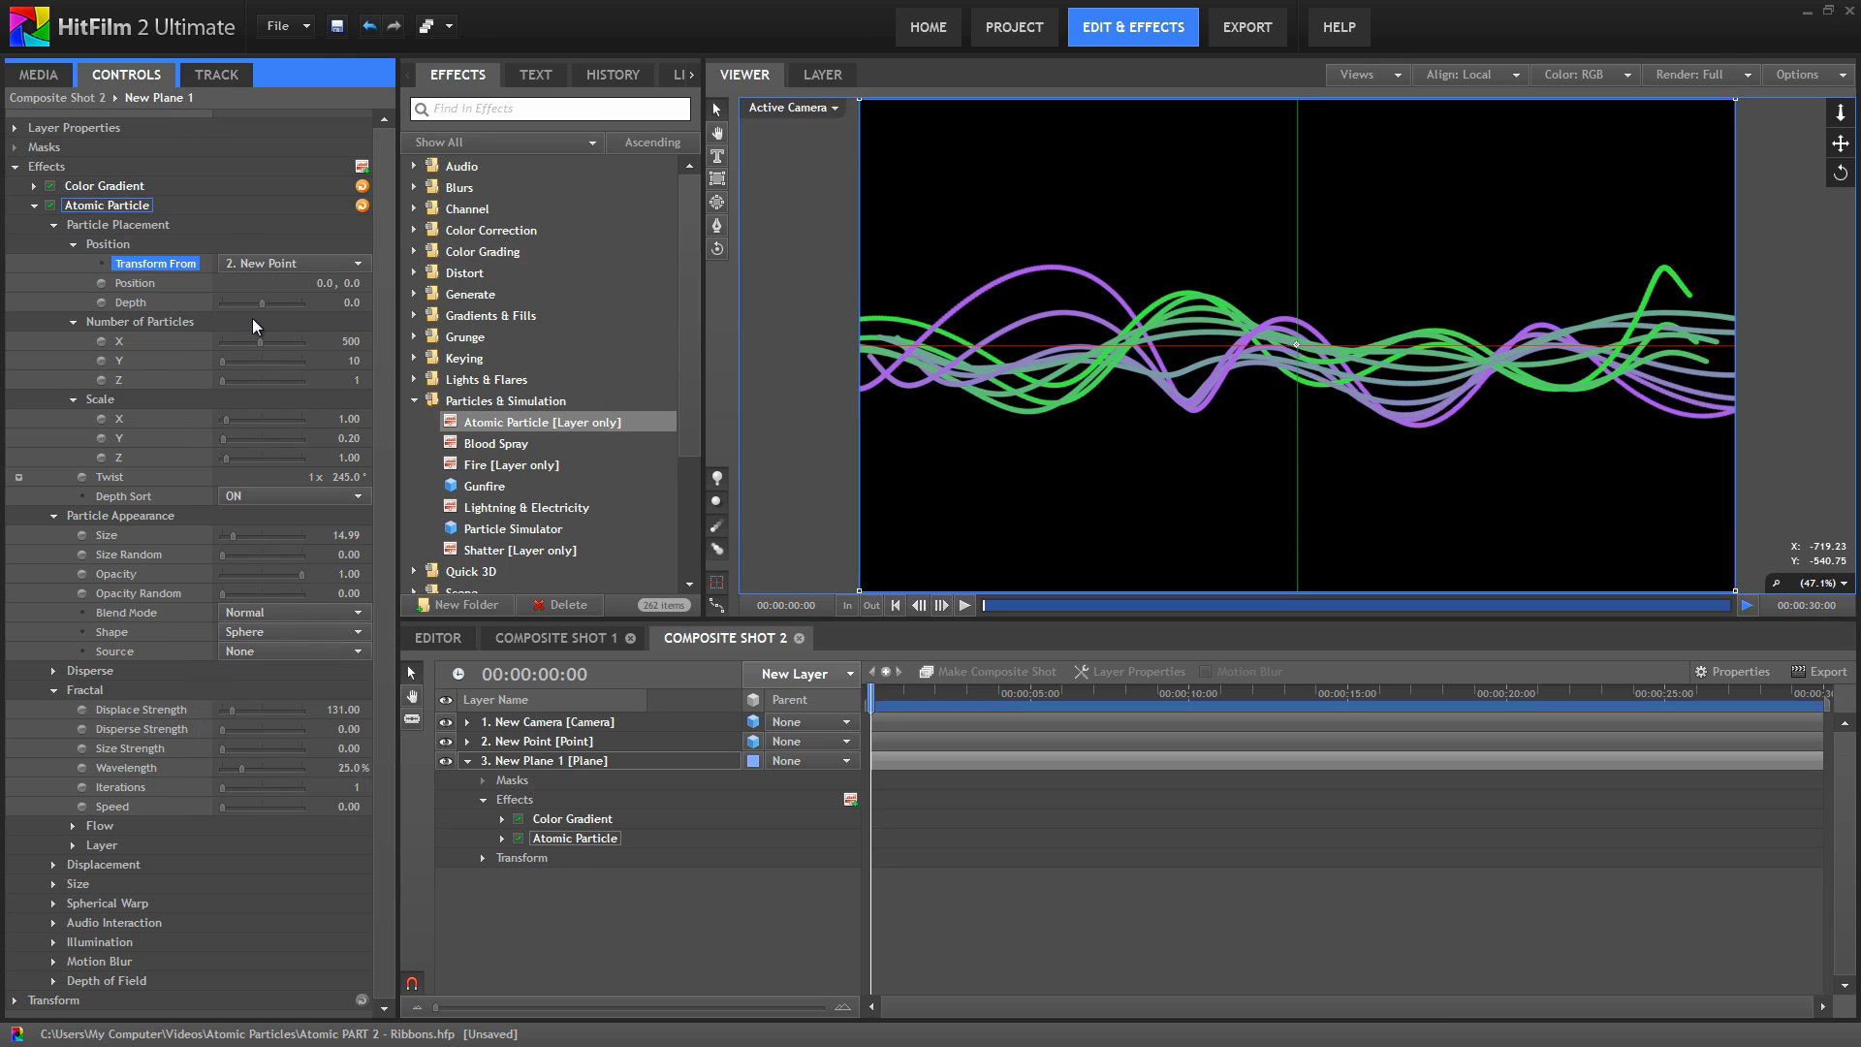
pyautogui.click(543, 738)
# Tilt New Point's Y orientation to -55° and disable Atomic Particle on New Plane 1
pyautogui.click(16, 147)
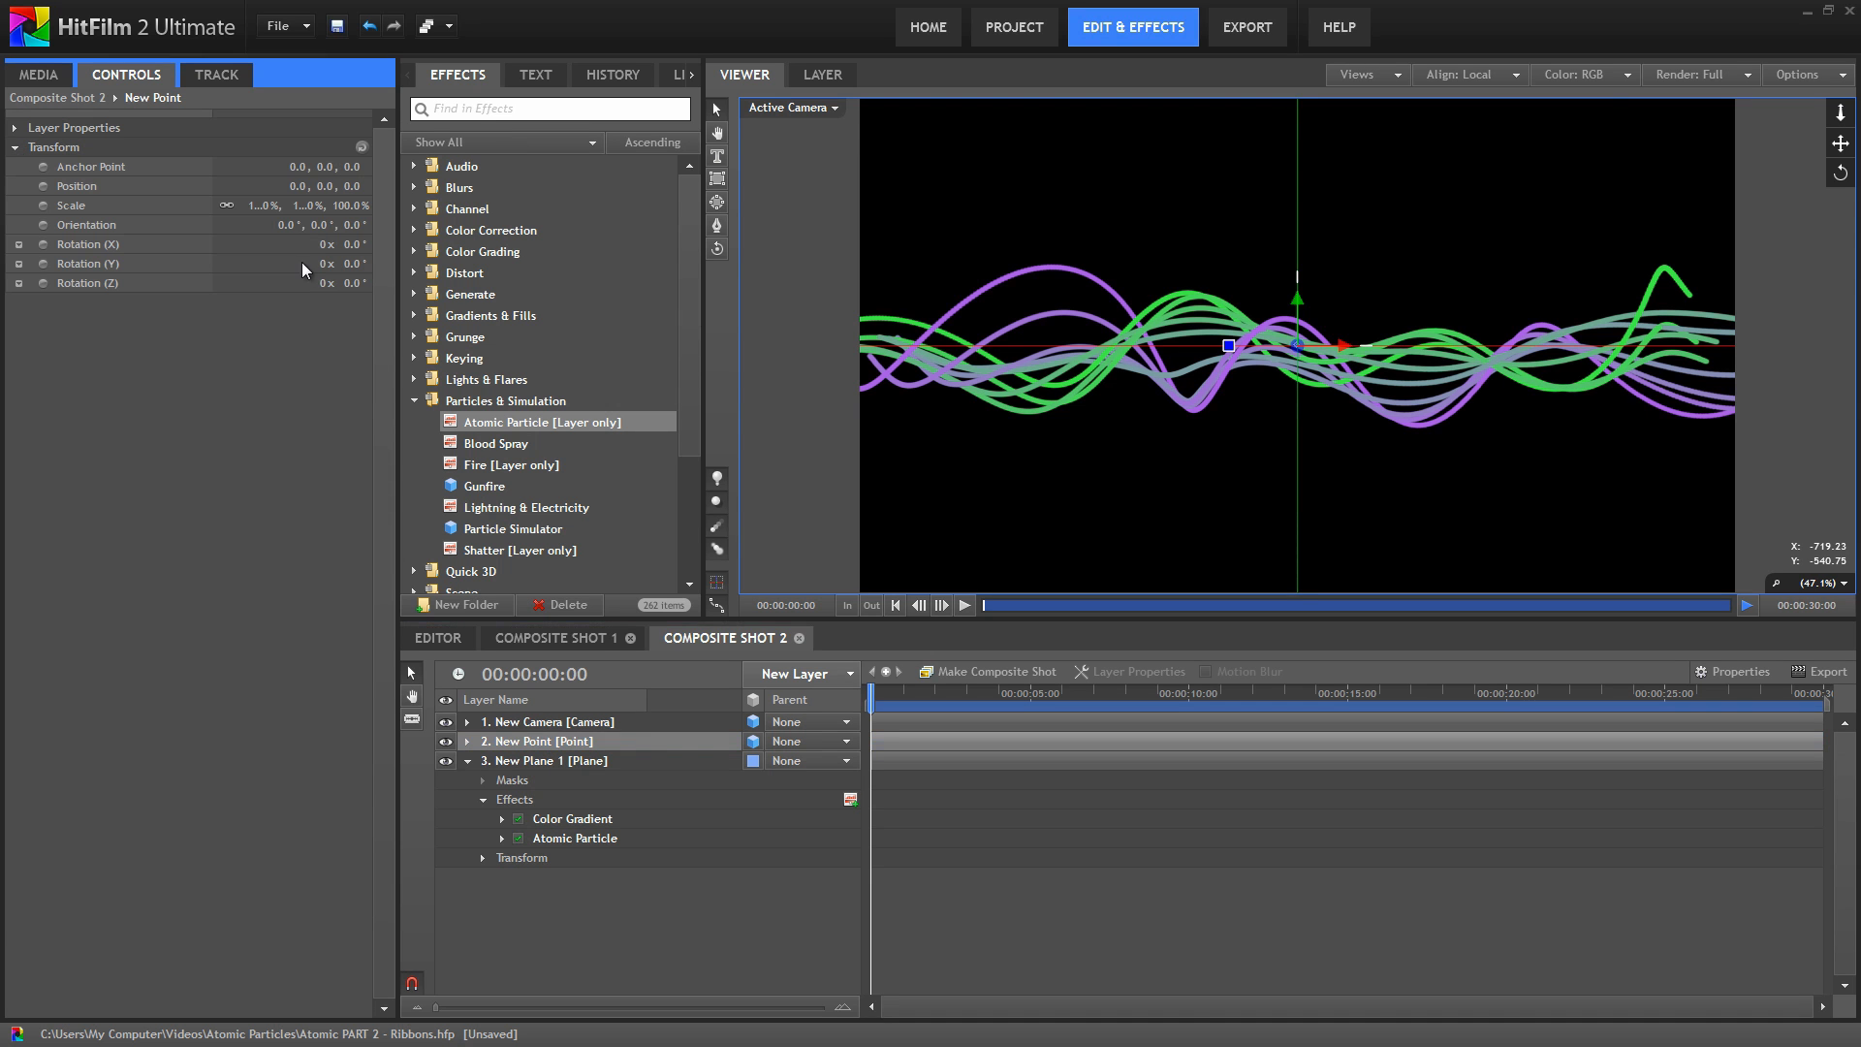
pyautogui.moveTo(326, 226); pyautogui.dragTo(269, 230)
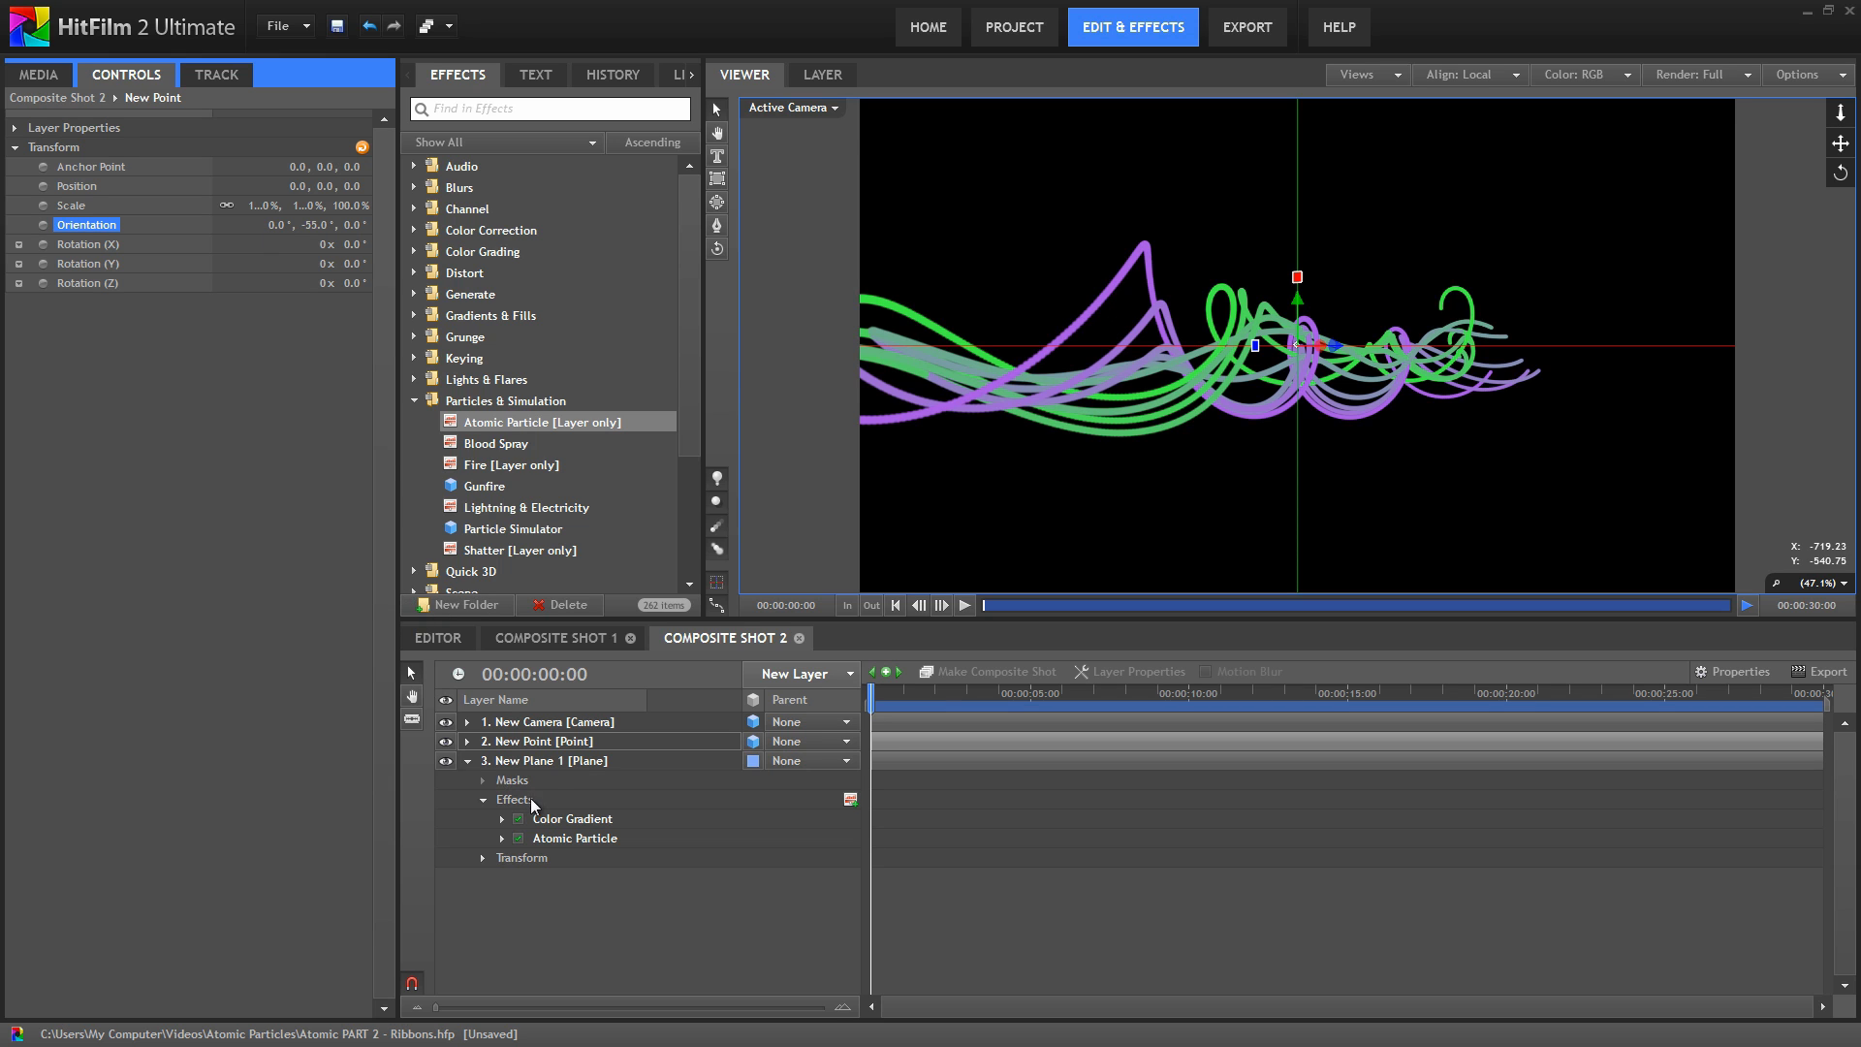
pyautogui.click(541, 760)
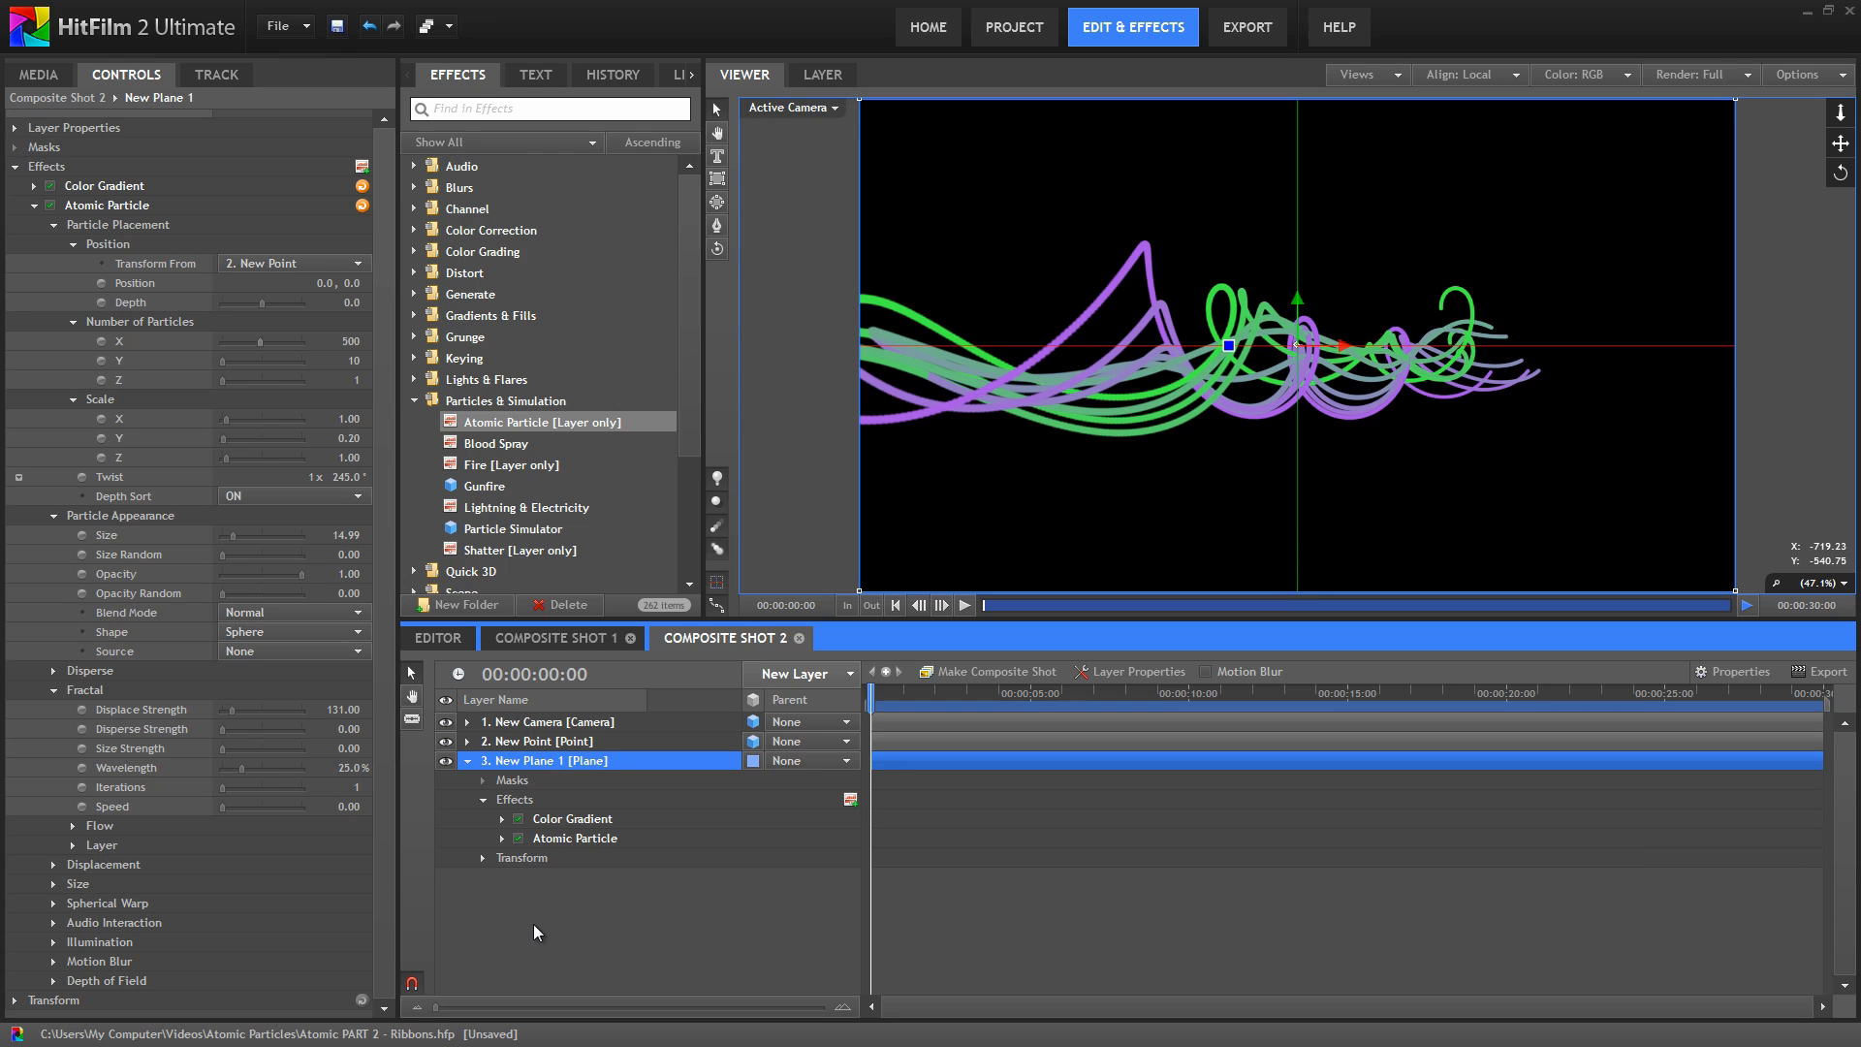
pyautogui.click(519, 837)
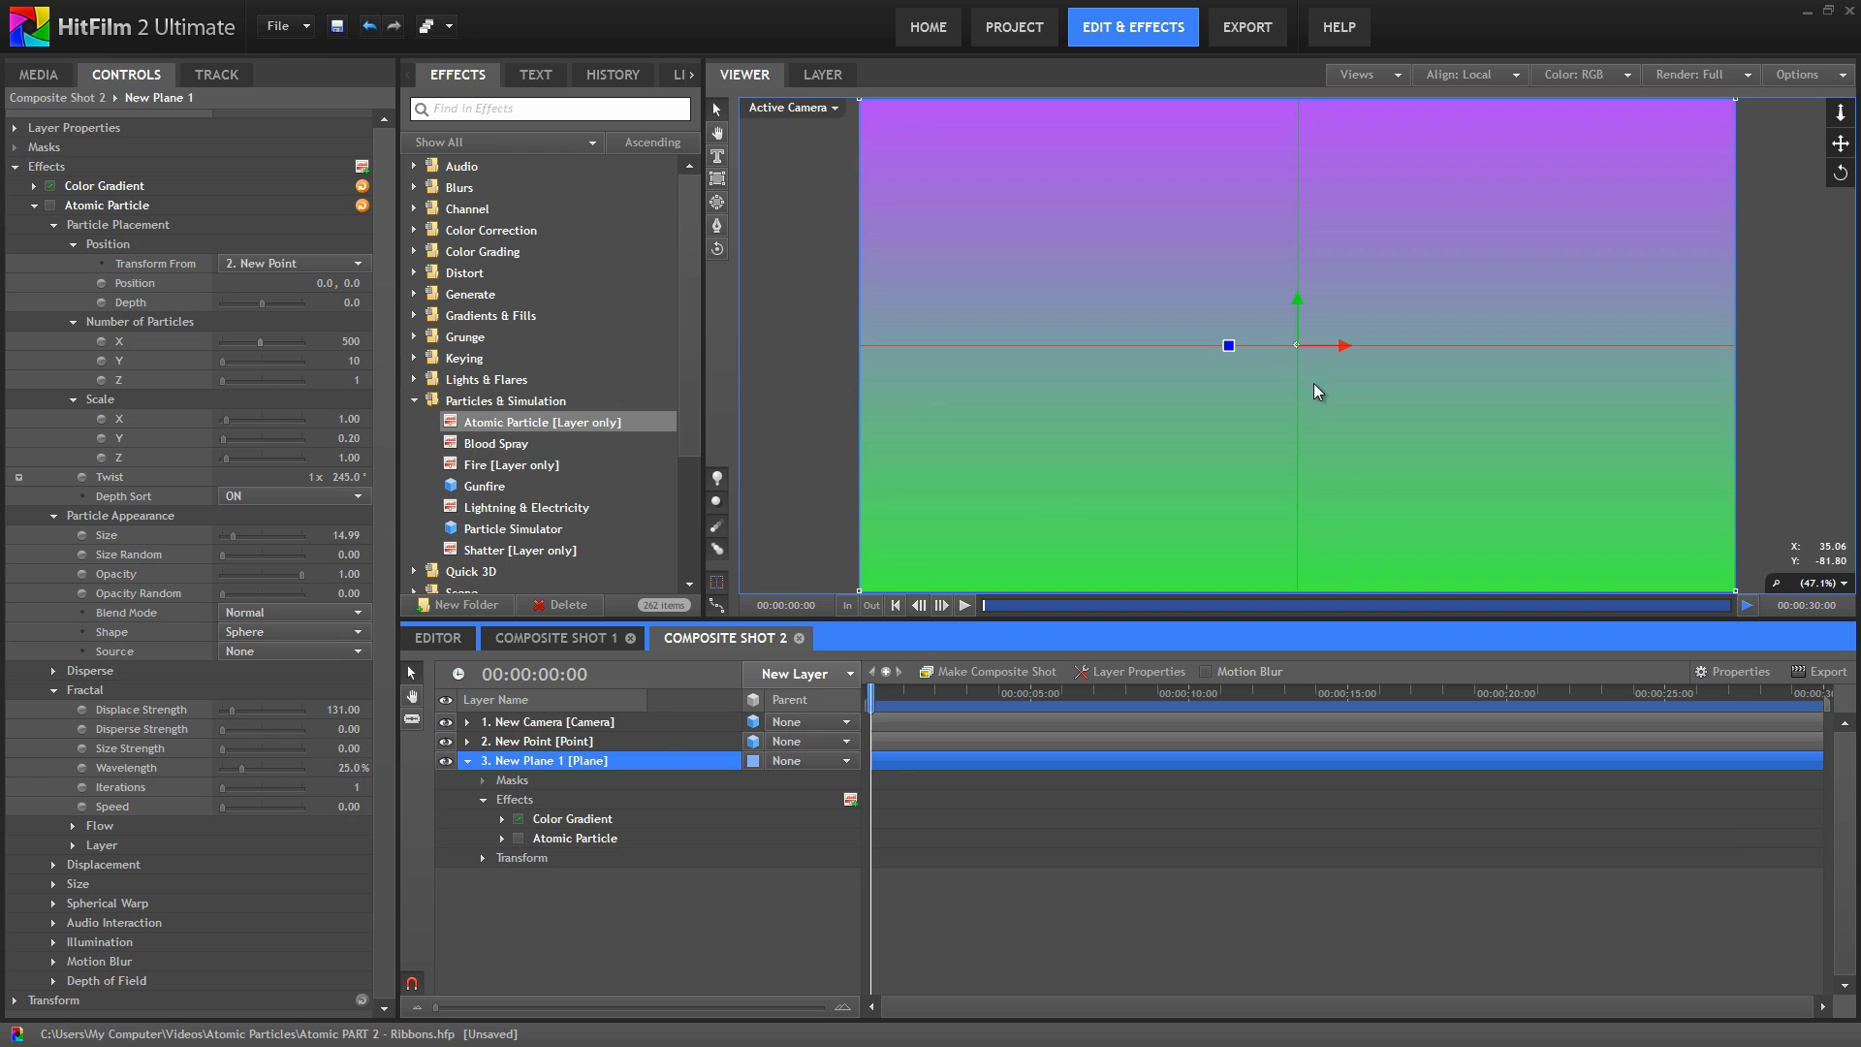
# Draw a rectangle mask covering the whole gradient plane
pyautogui.scroll(-1, 1299, 370)
pyautogui.click(742, 173)
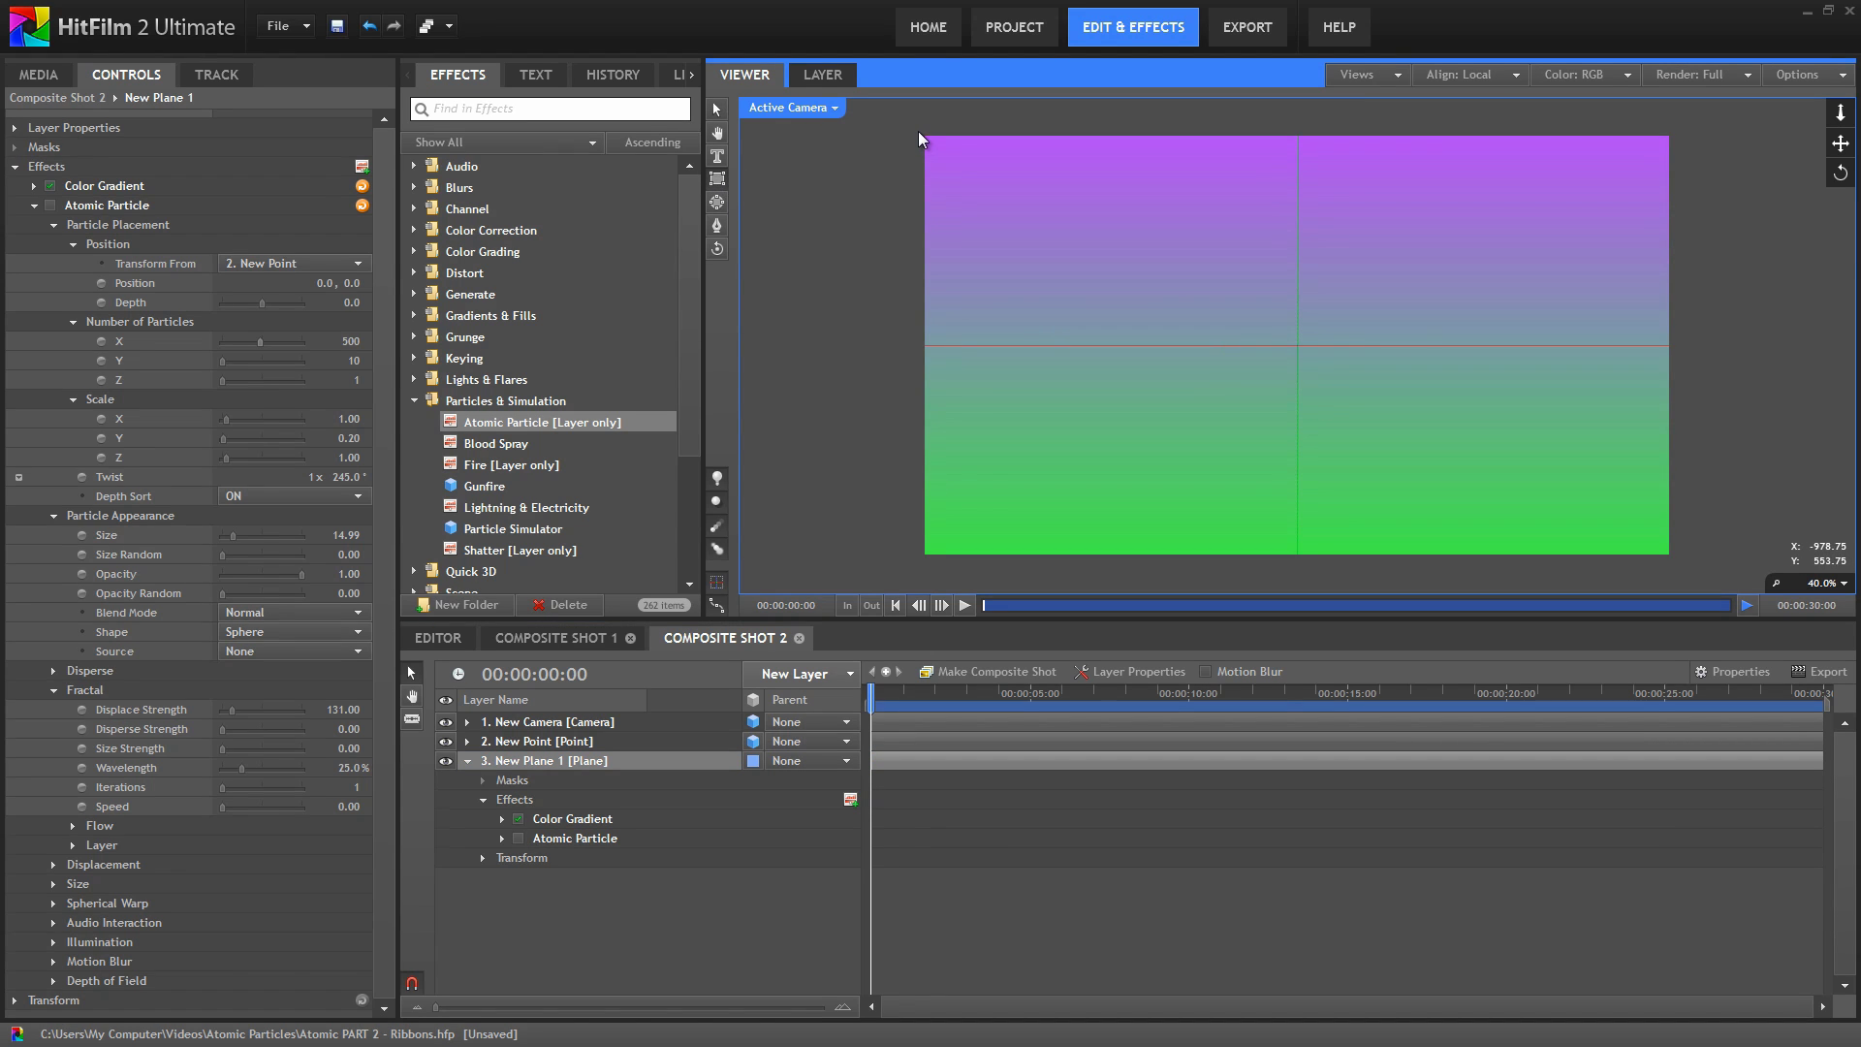
pyautogui.moveTo(918, 129); pyautogui.dragTo(1672, 561)
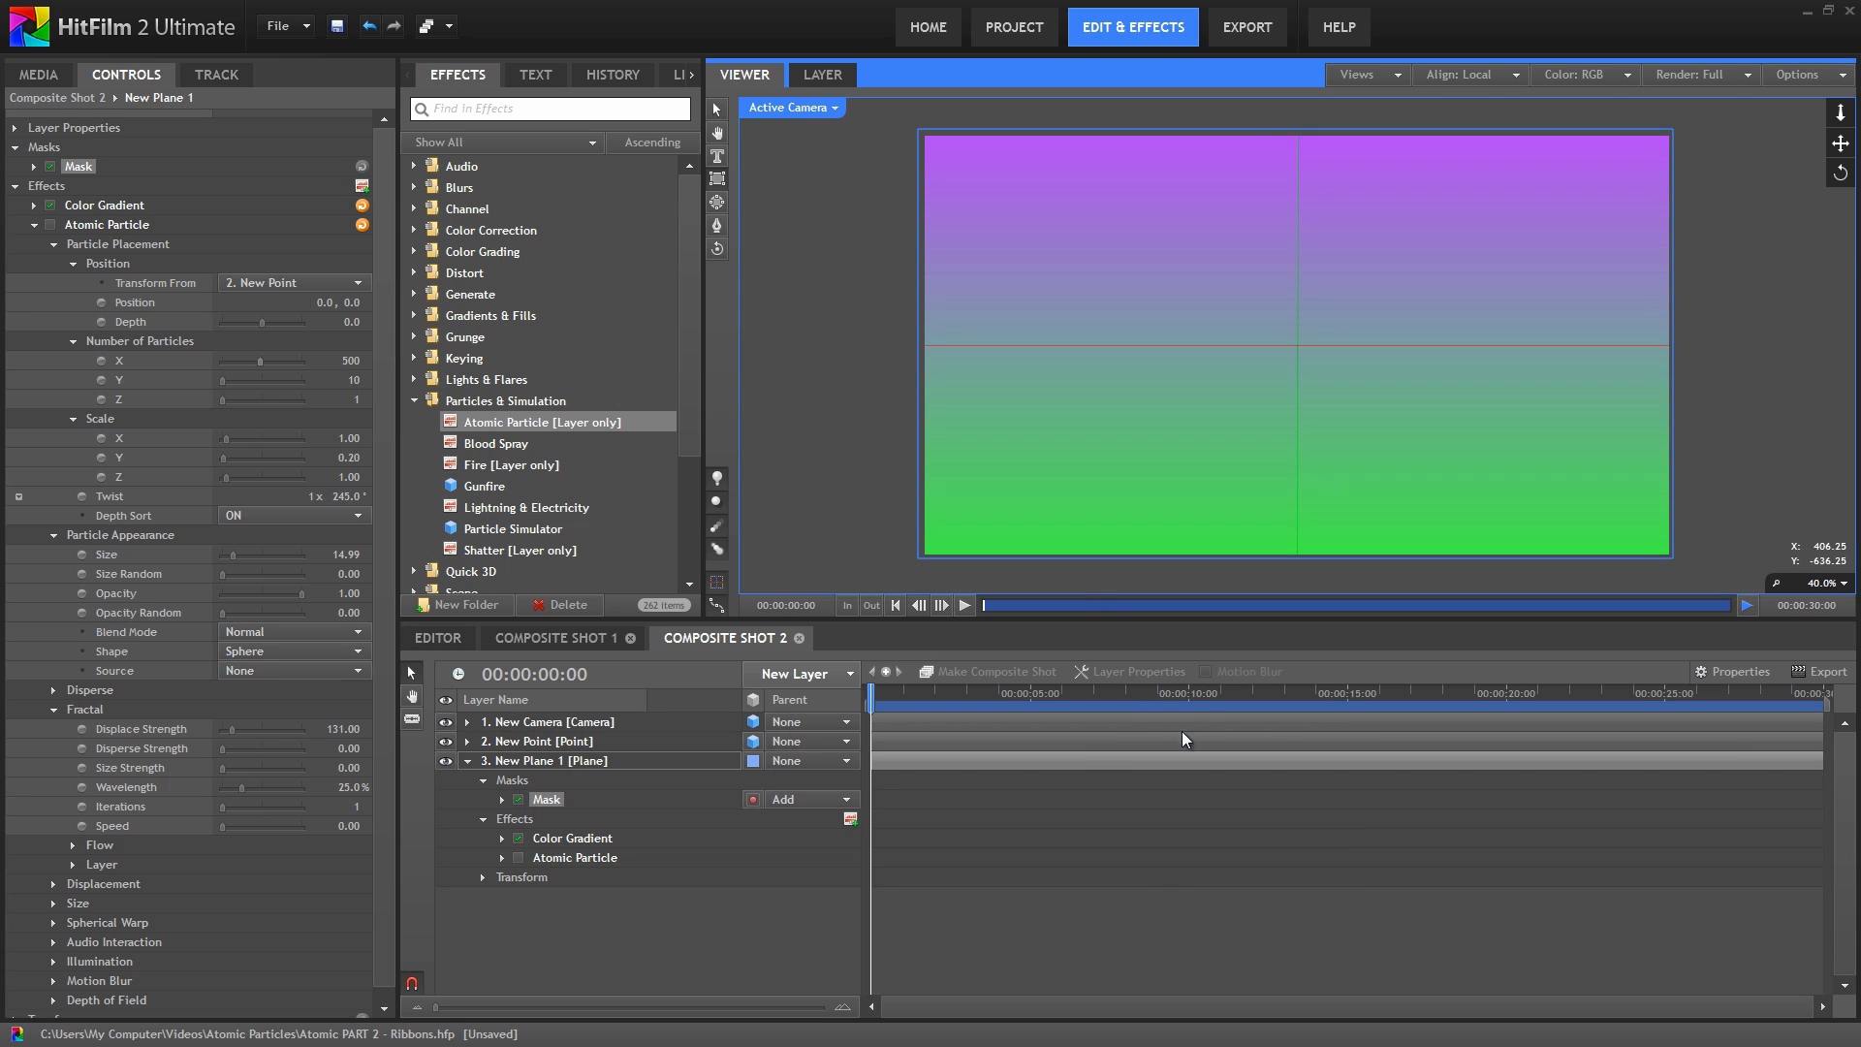
# Keyframe Mask Path at 10:00, then shrink the mask to a left-edge strip at 00:00
pyautogui.moveTo(1182, 694); pyautogui.dragTo(1190, 695)
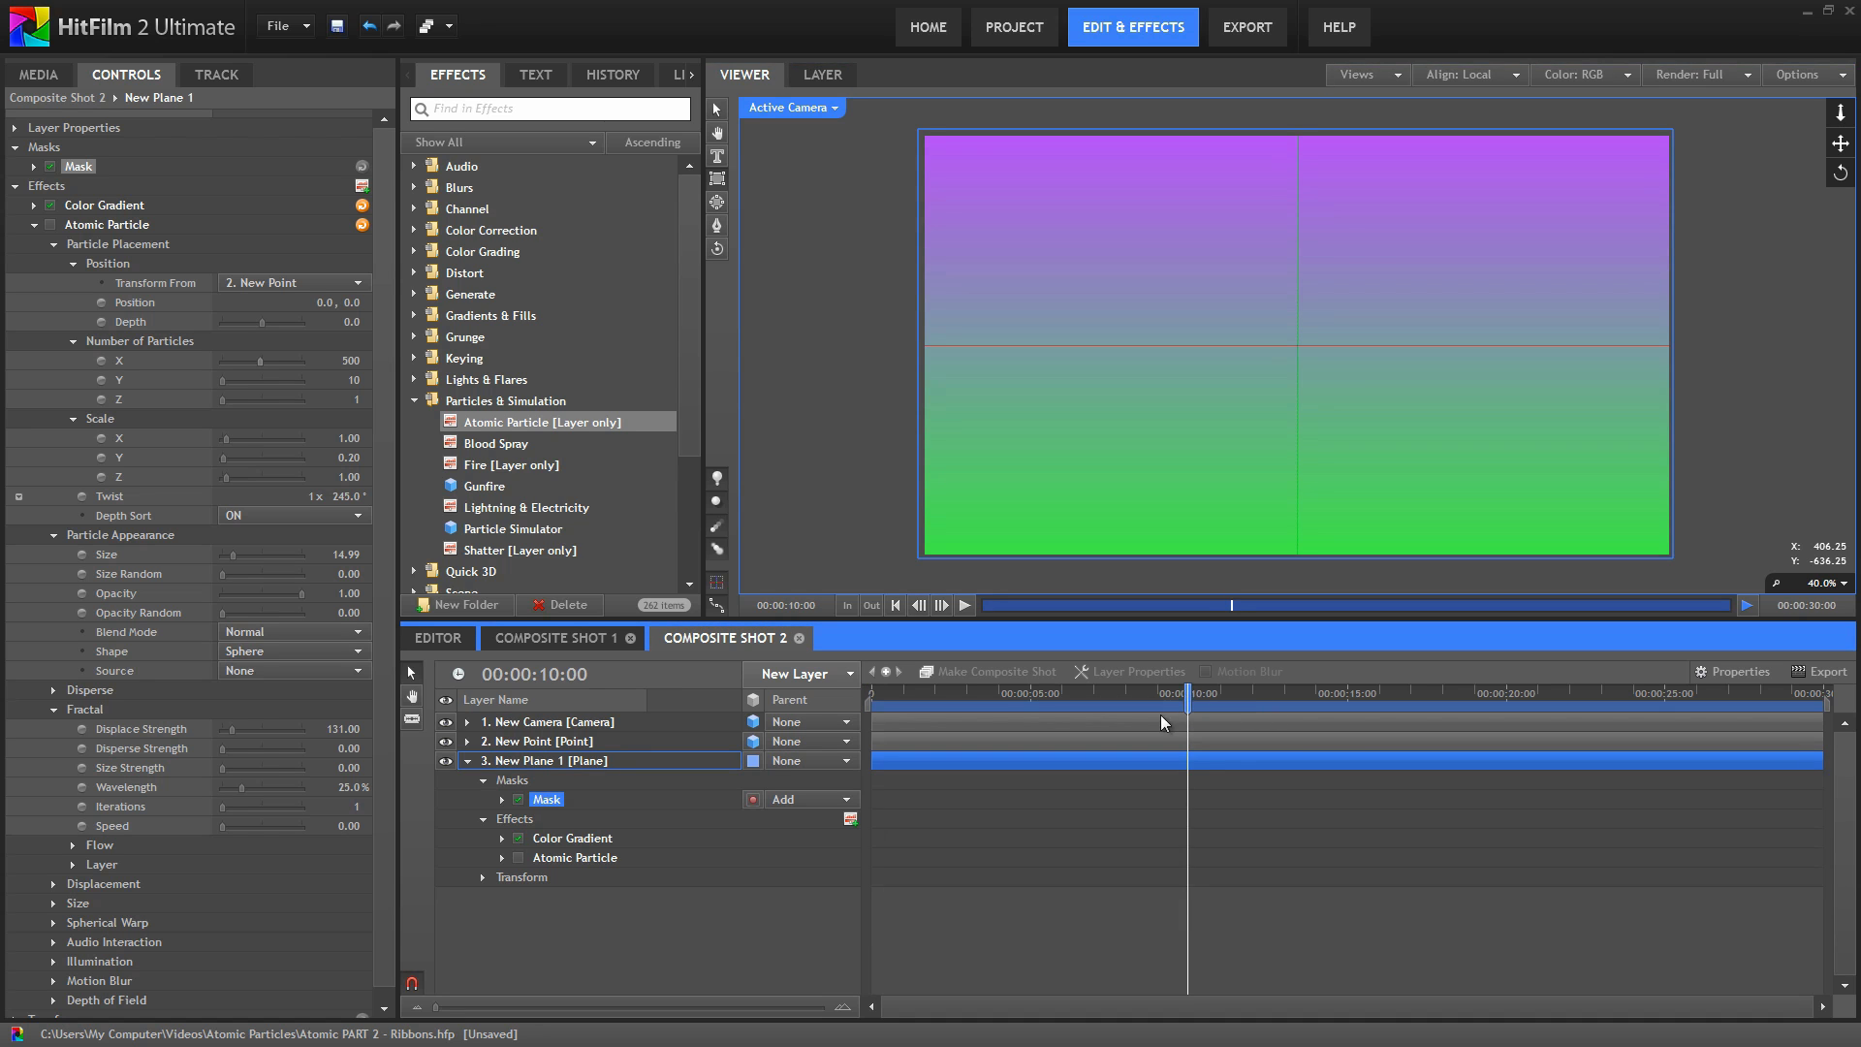
pyautogui.click(34, 166)
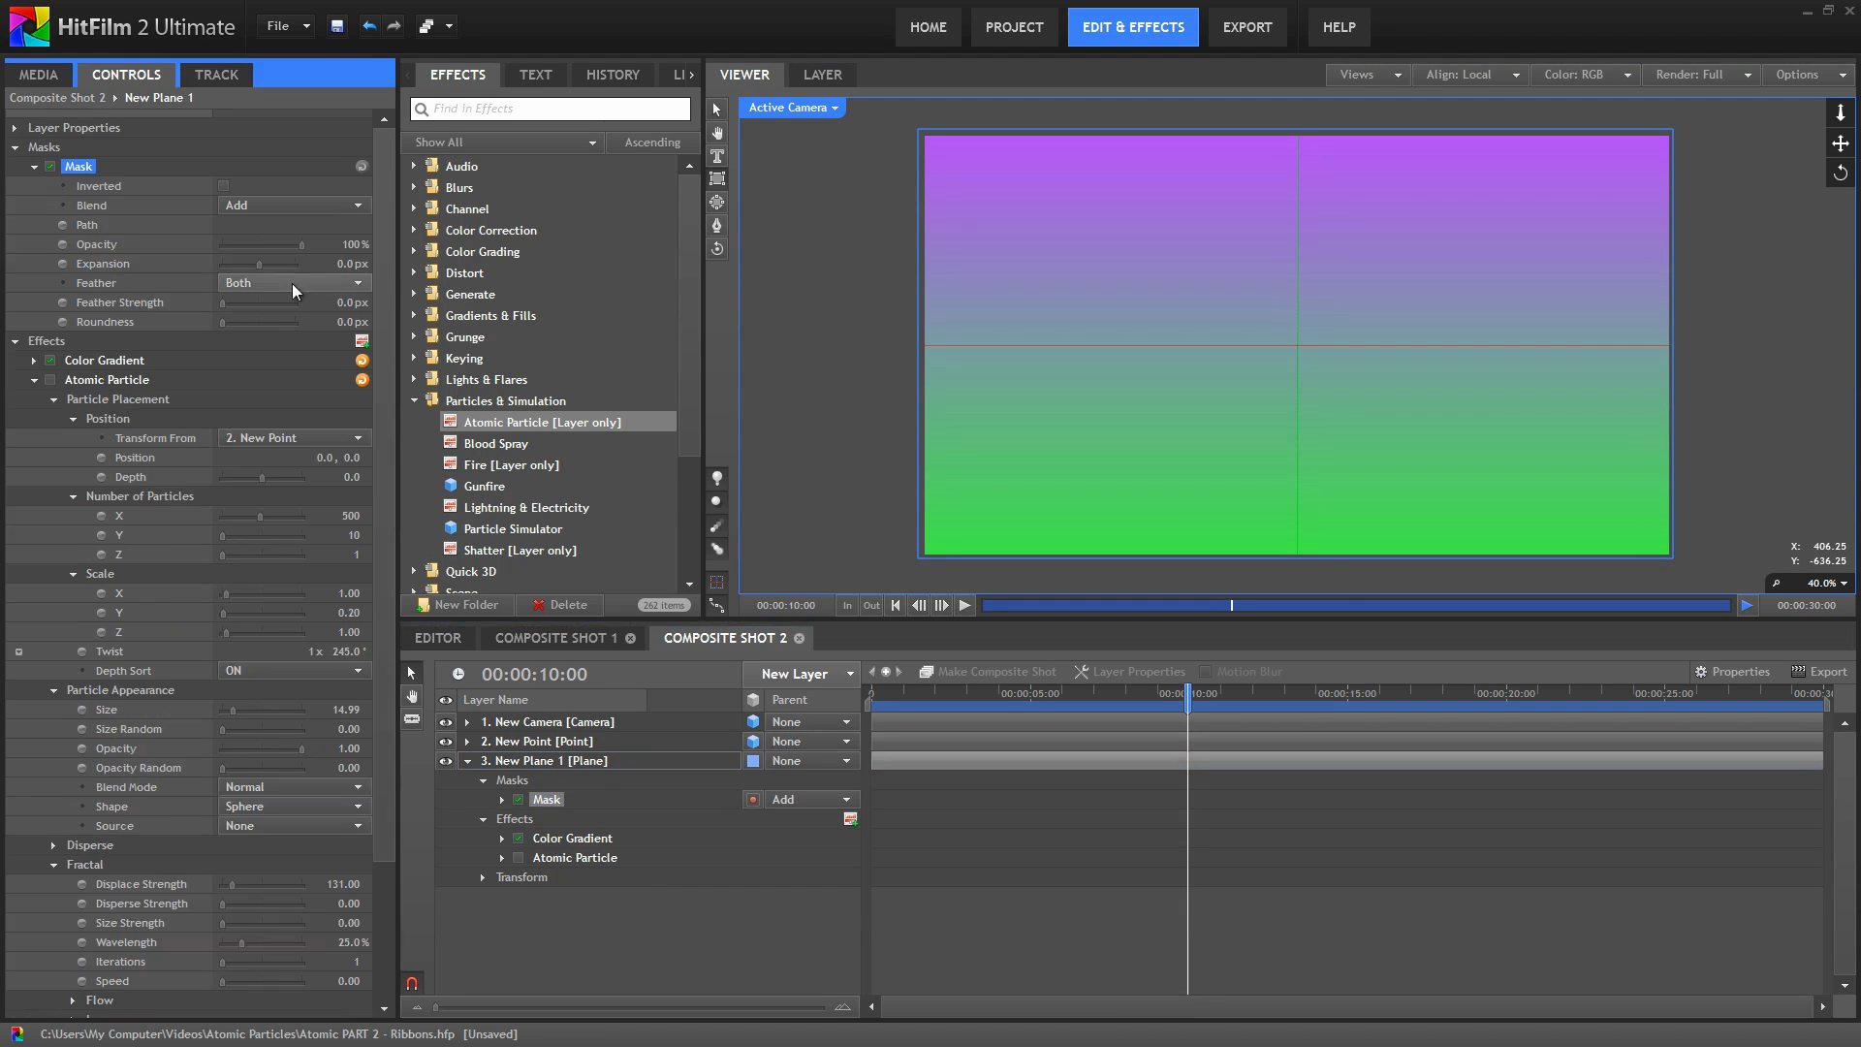
pyautogui.click(62, 225)
pyautogui.moveTo(937, 690); pyautogui.dragTo(872, 690)
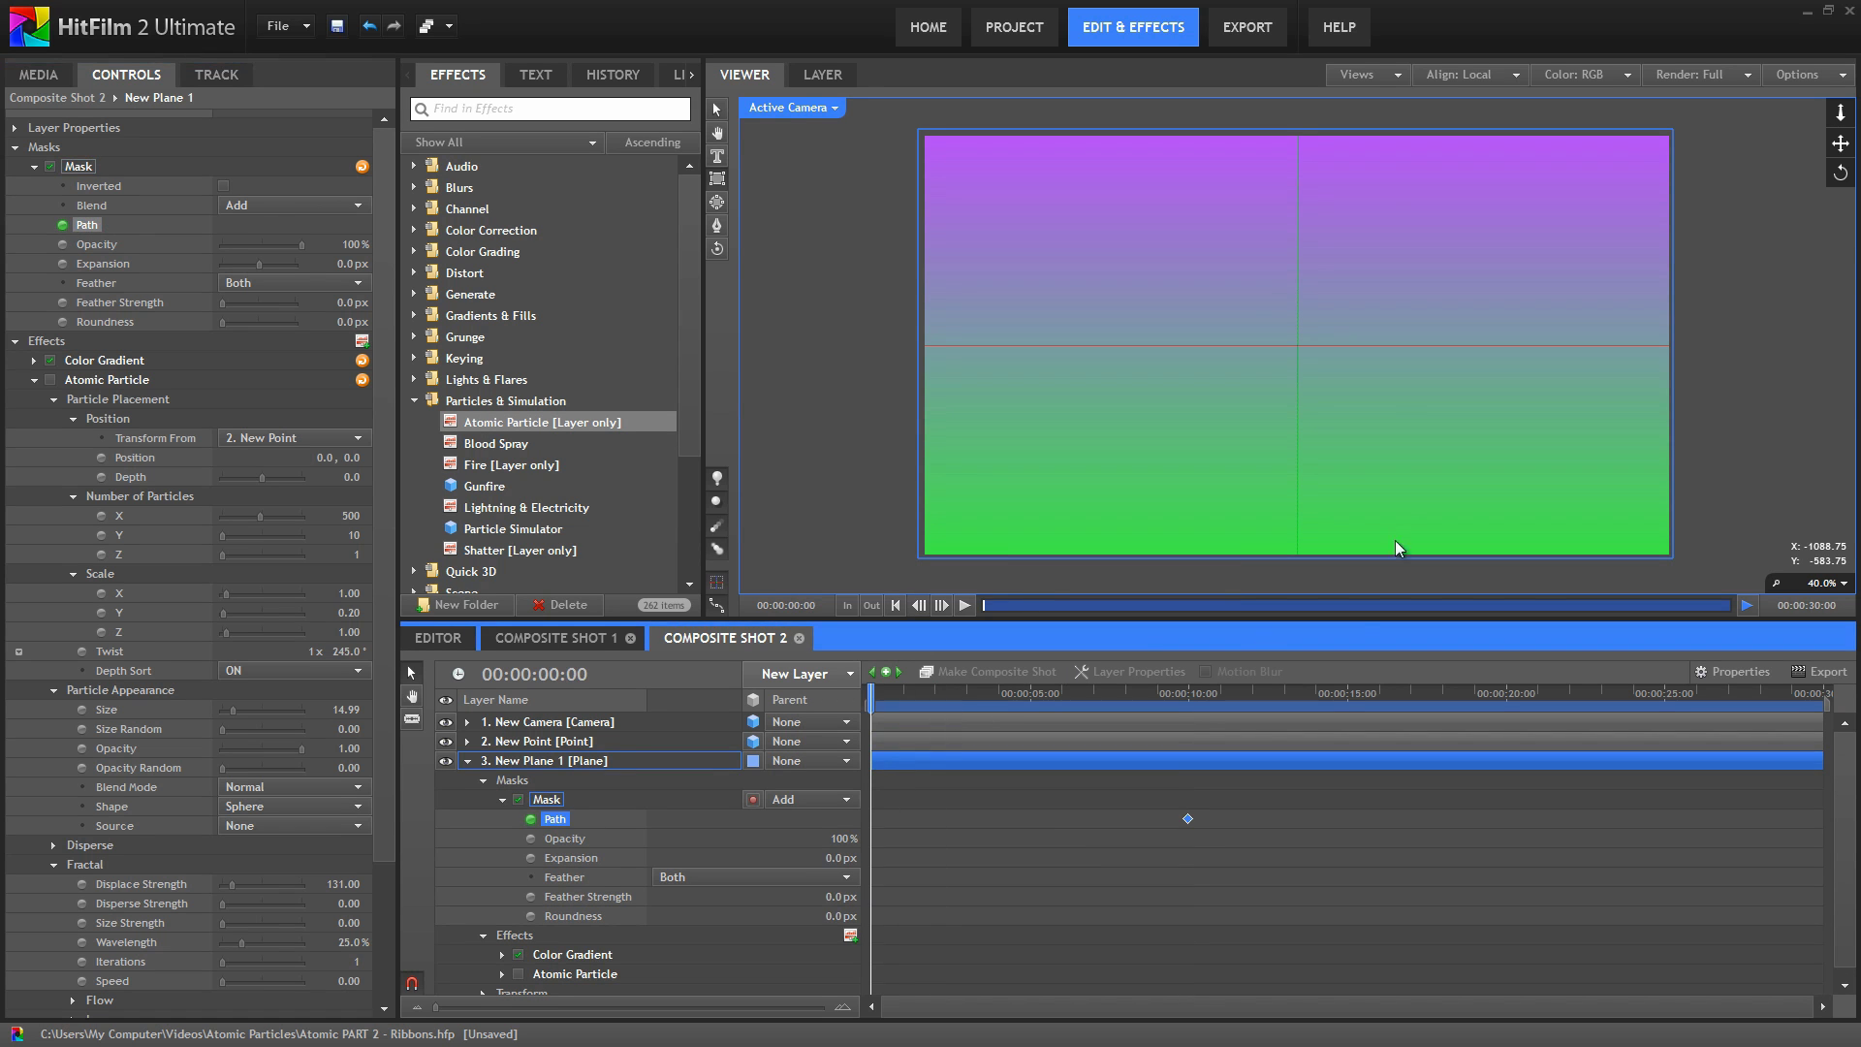
pyautogui.click(717, 110)
pyautogui.moveTo(1400, 299); pyautogui.dragTo(652, 301)
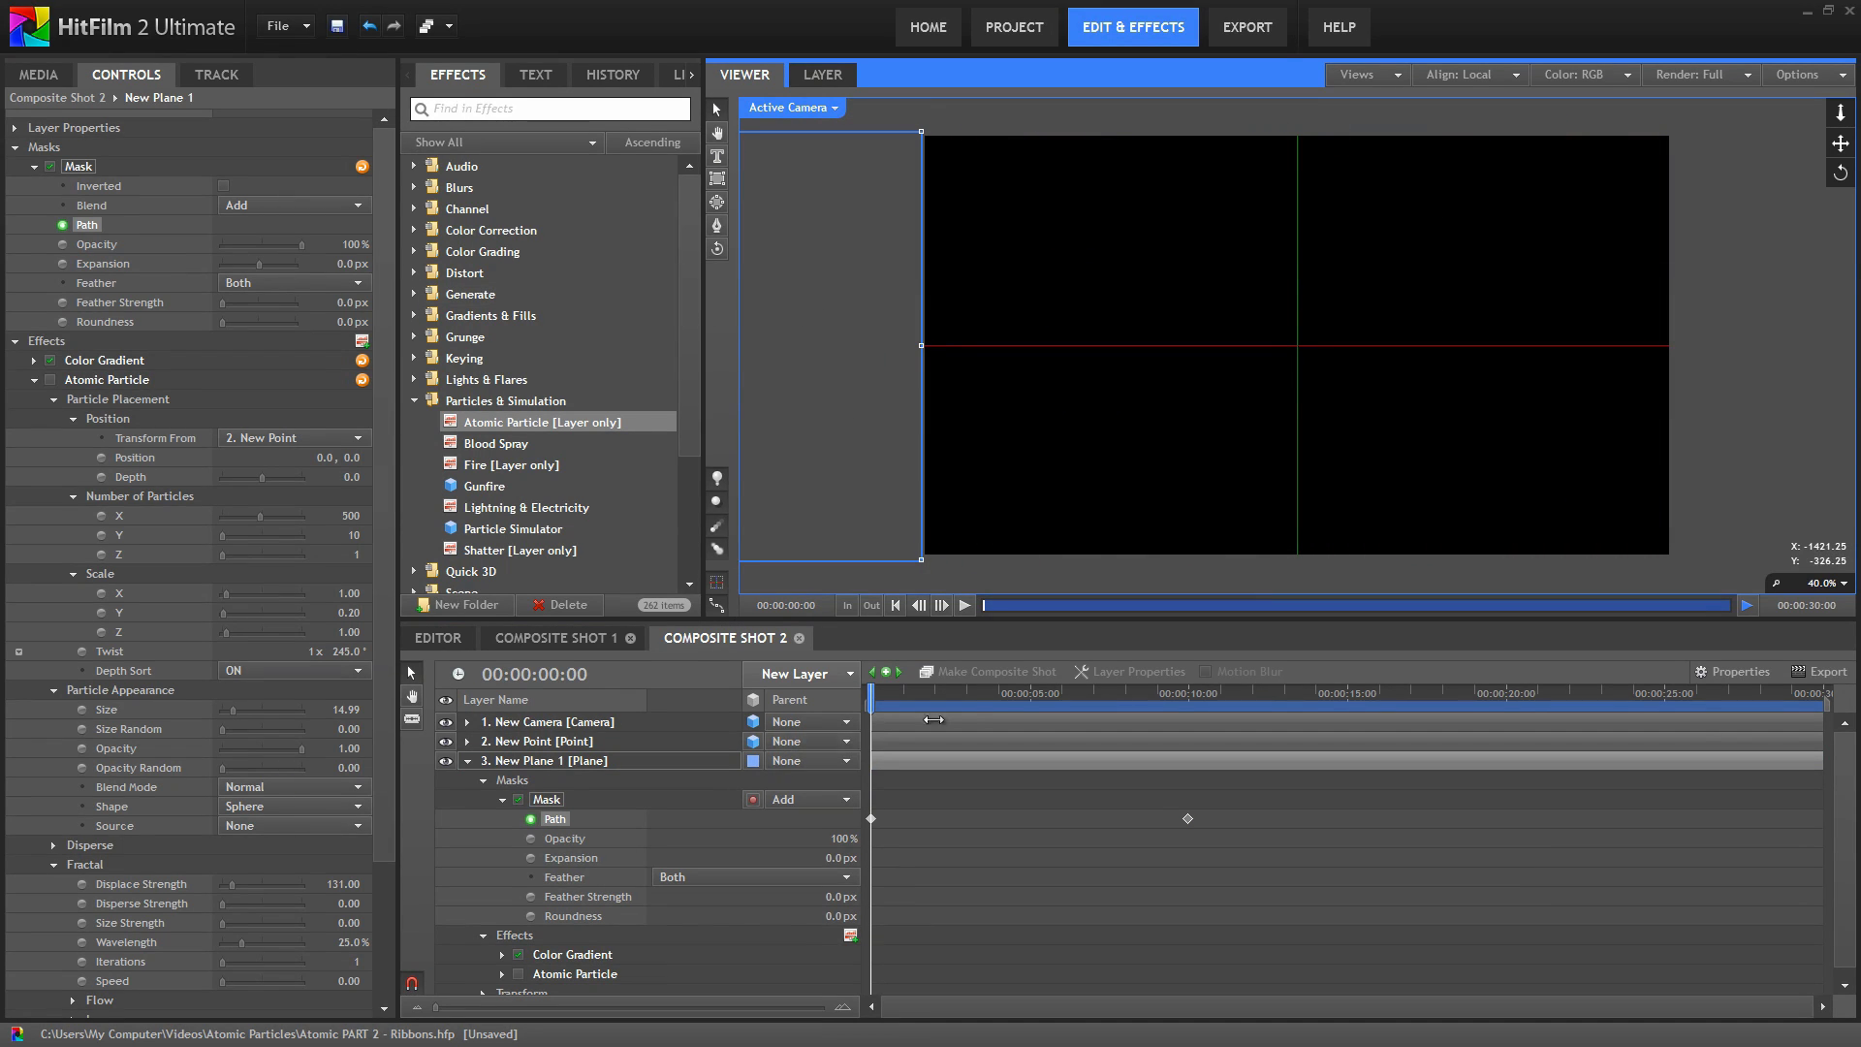
# Preview the mask, re-enable Atomic Particle, play the ribbon reveal, and rewind to 00:00
pyautogui.click(965, 605)
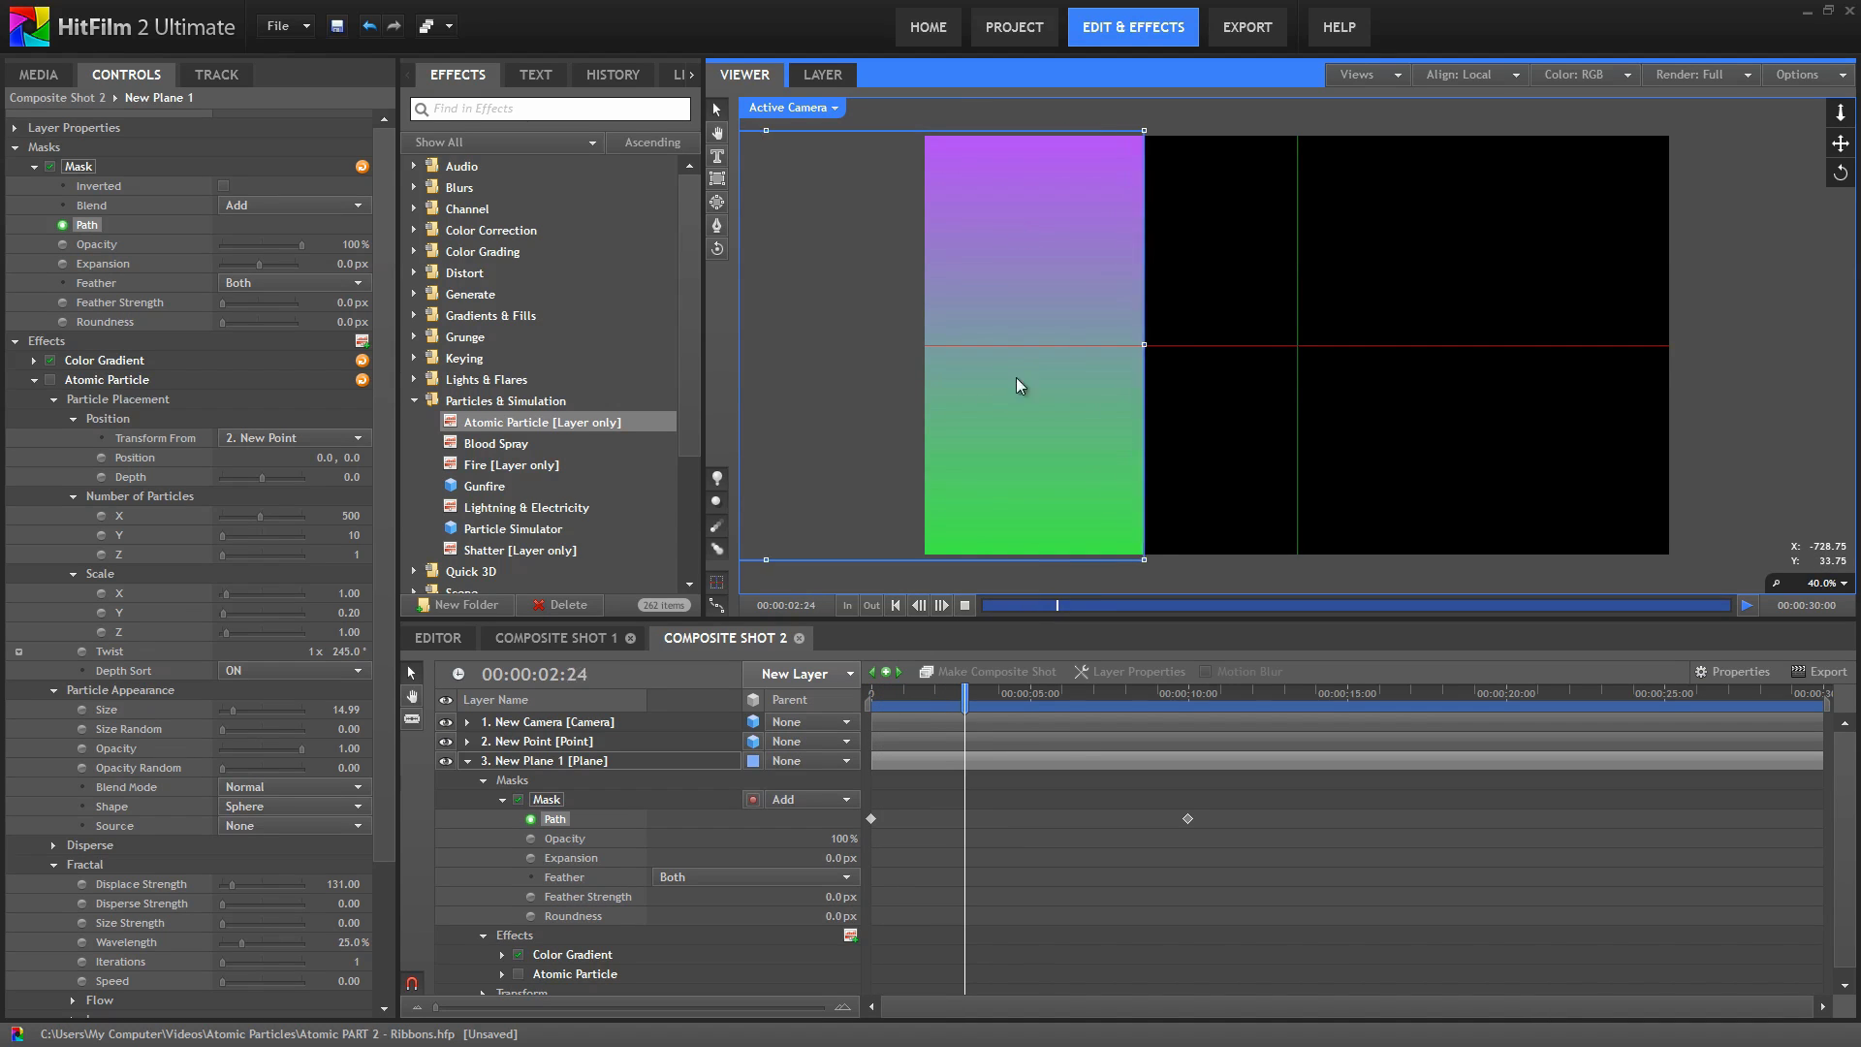
pyautogui.click(963, 607)
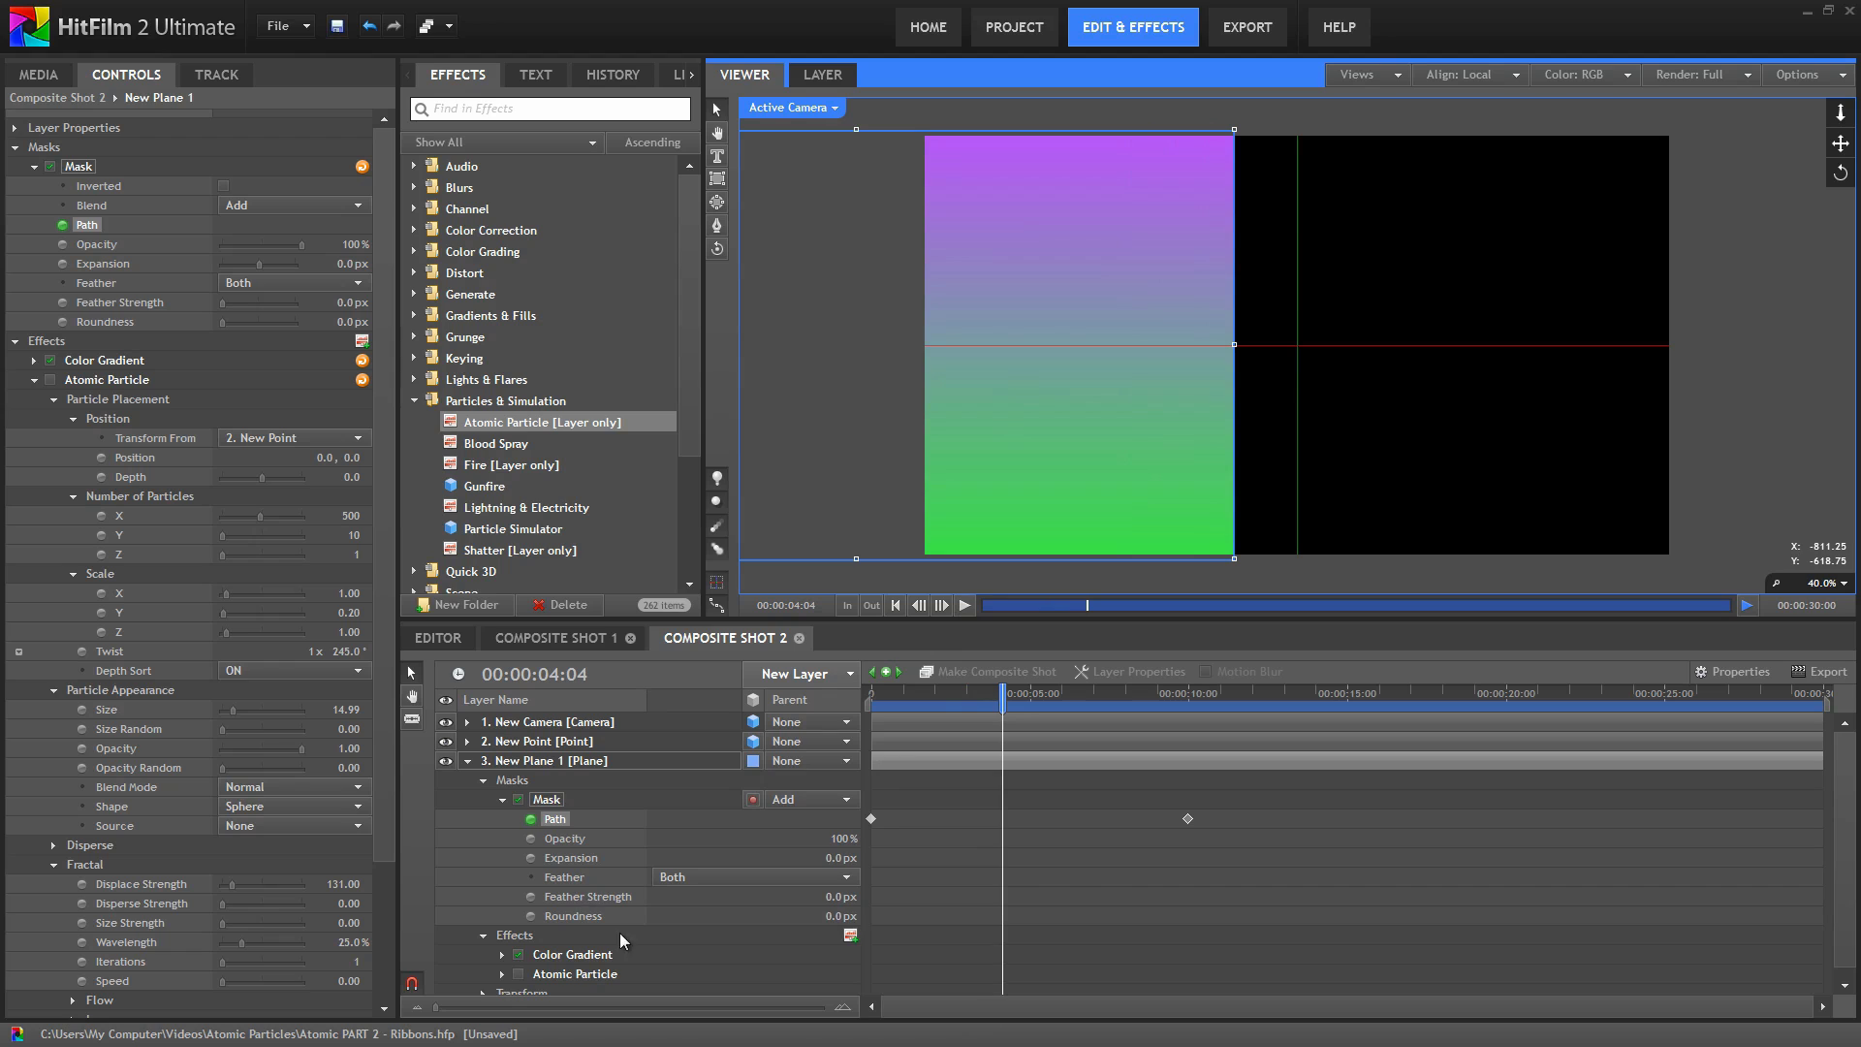
pyautogui.click(484, 781)
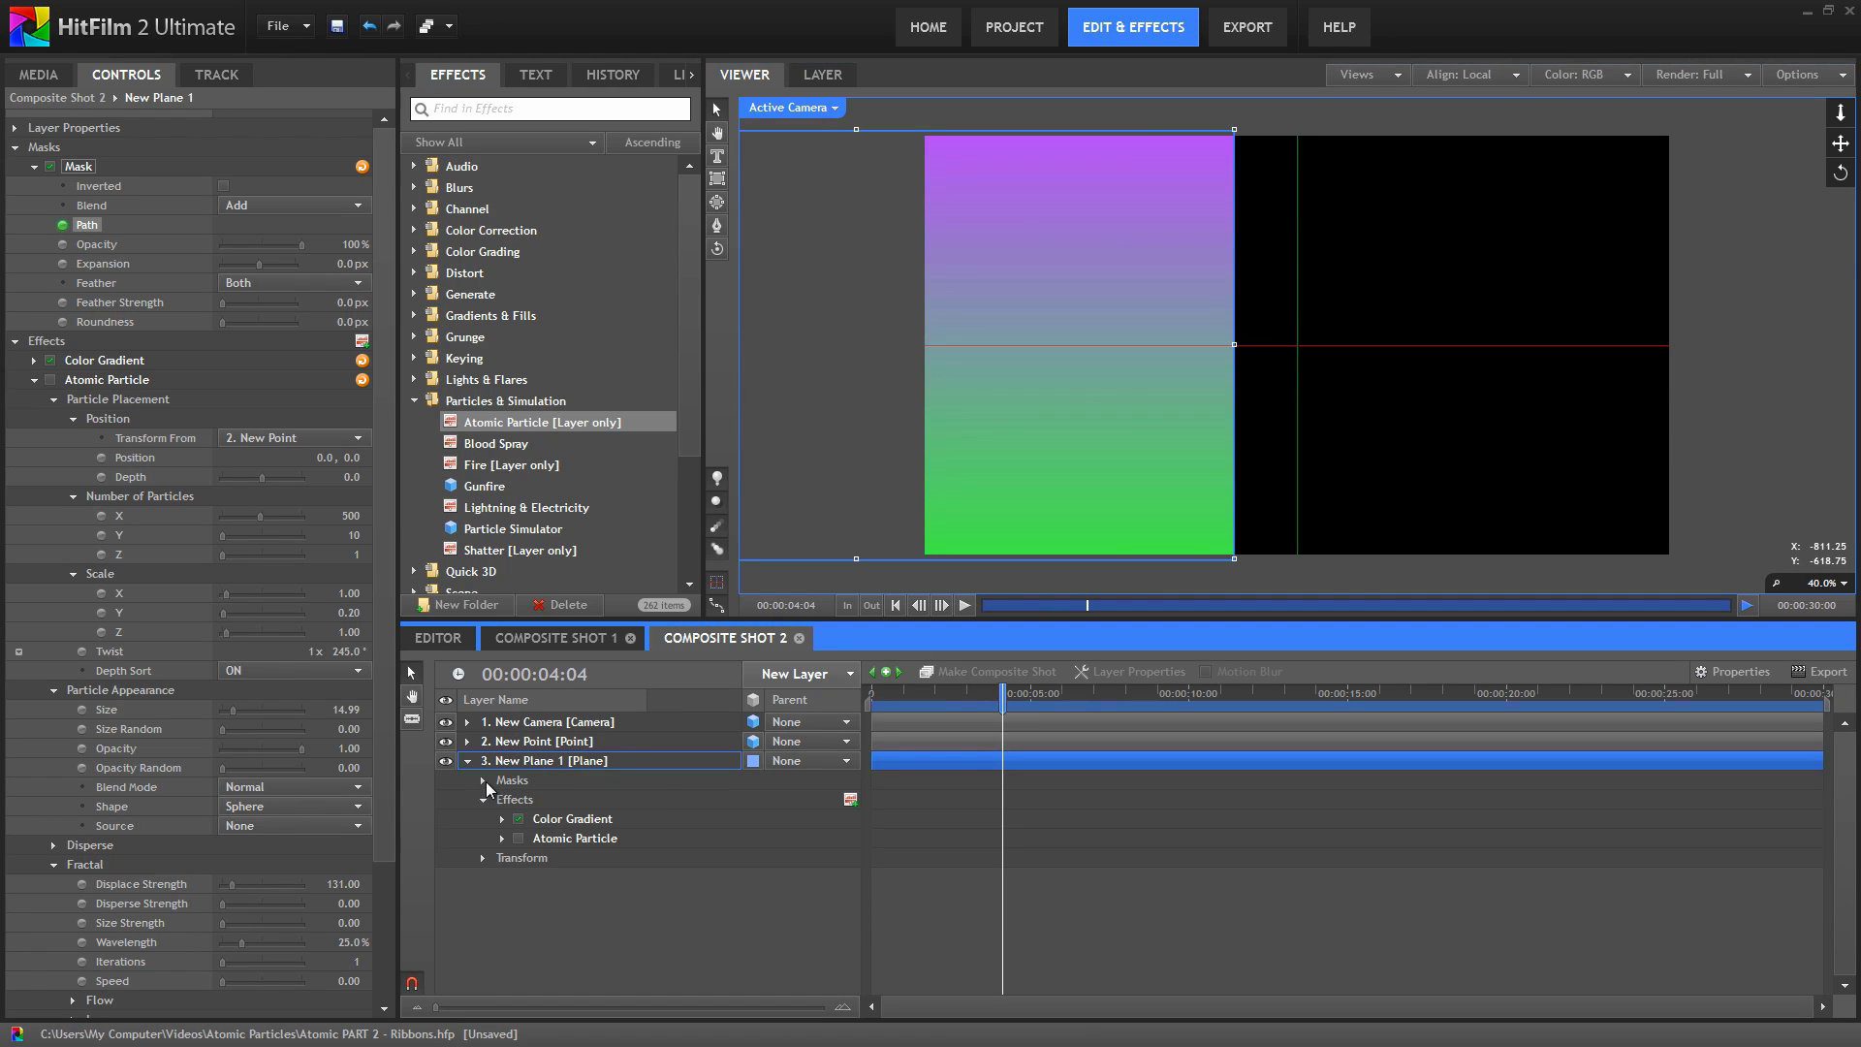
pyautogui.click(518, 839)
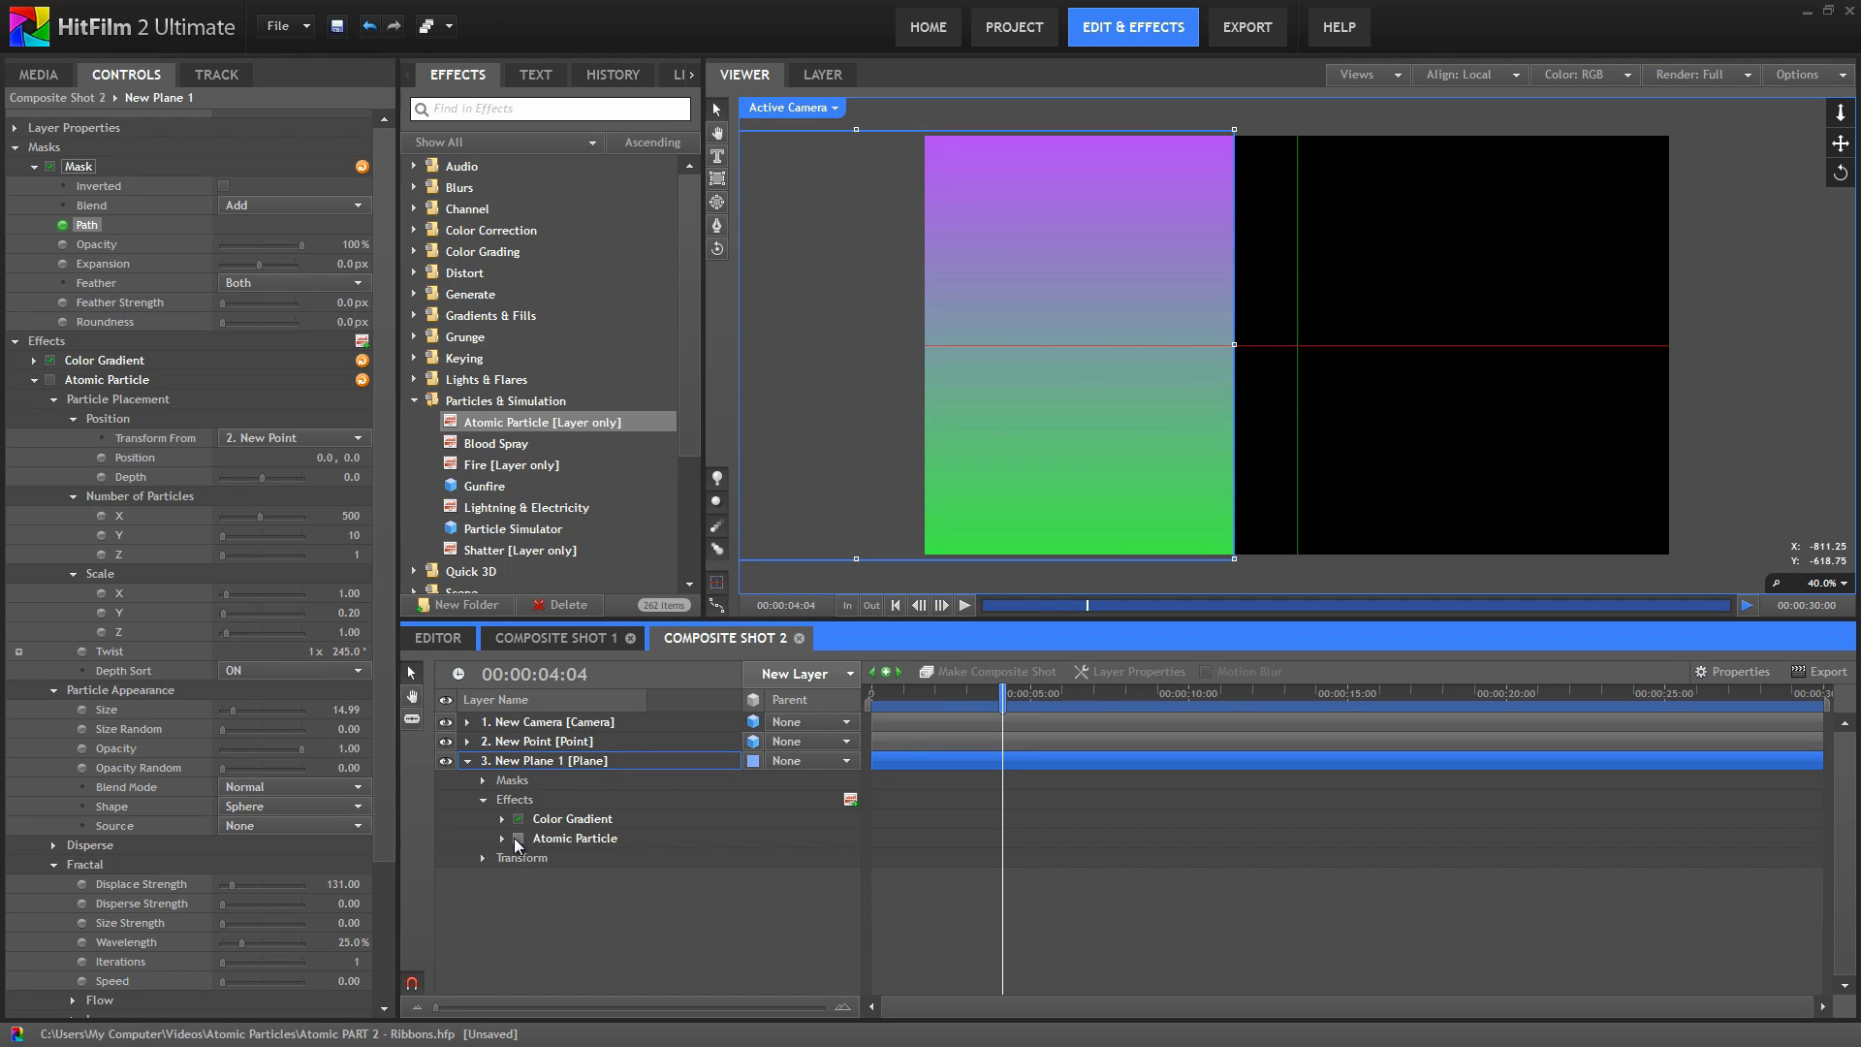
pyautogui.click(964, 605)
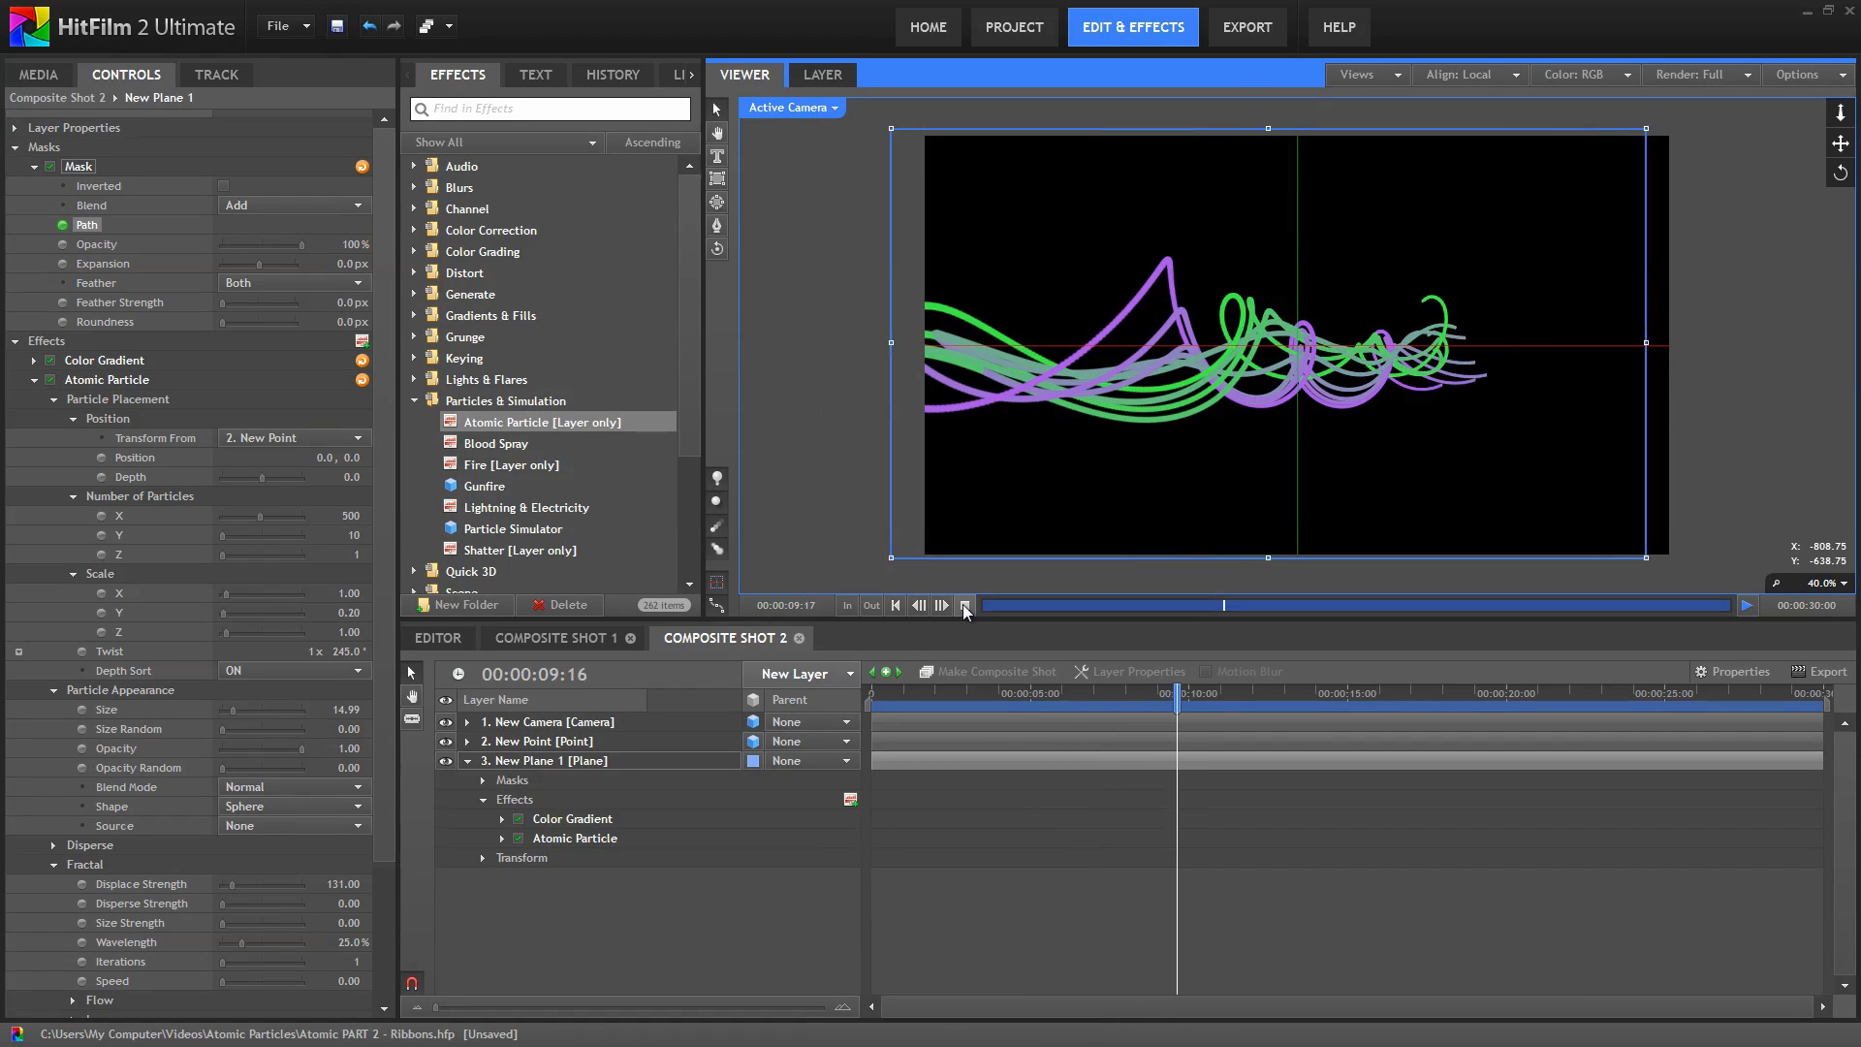
pyautogui.click(964, 605)
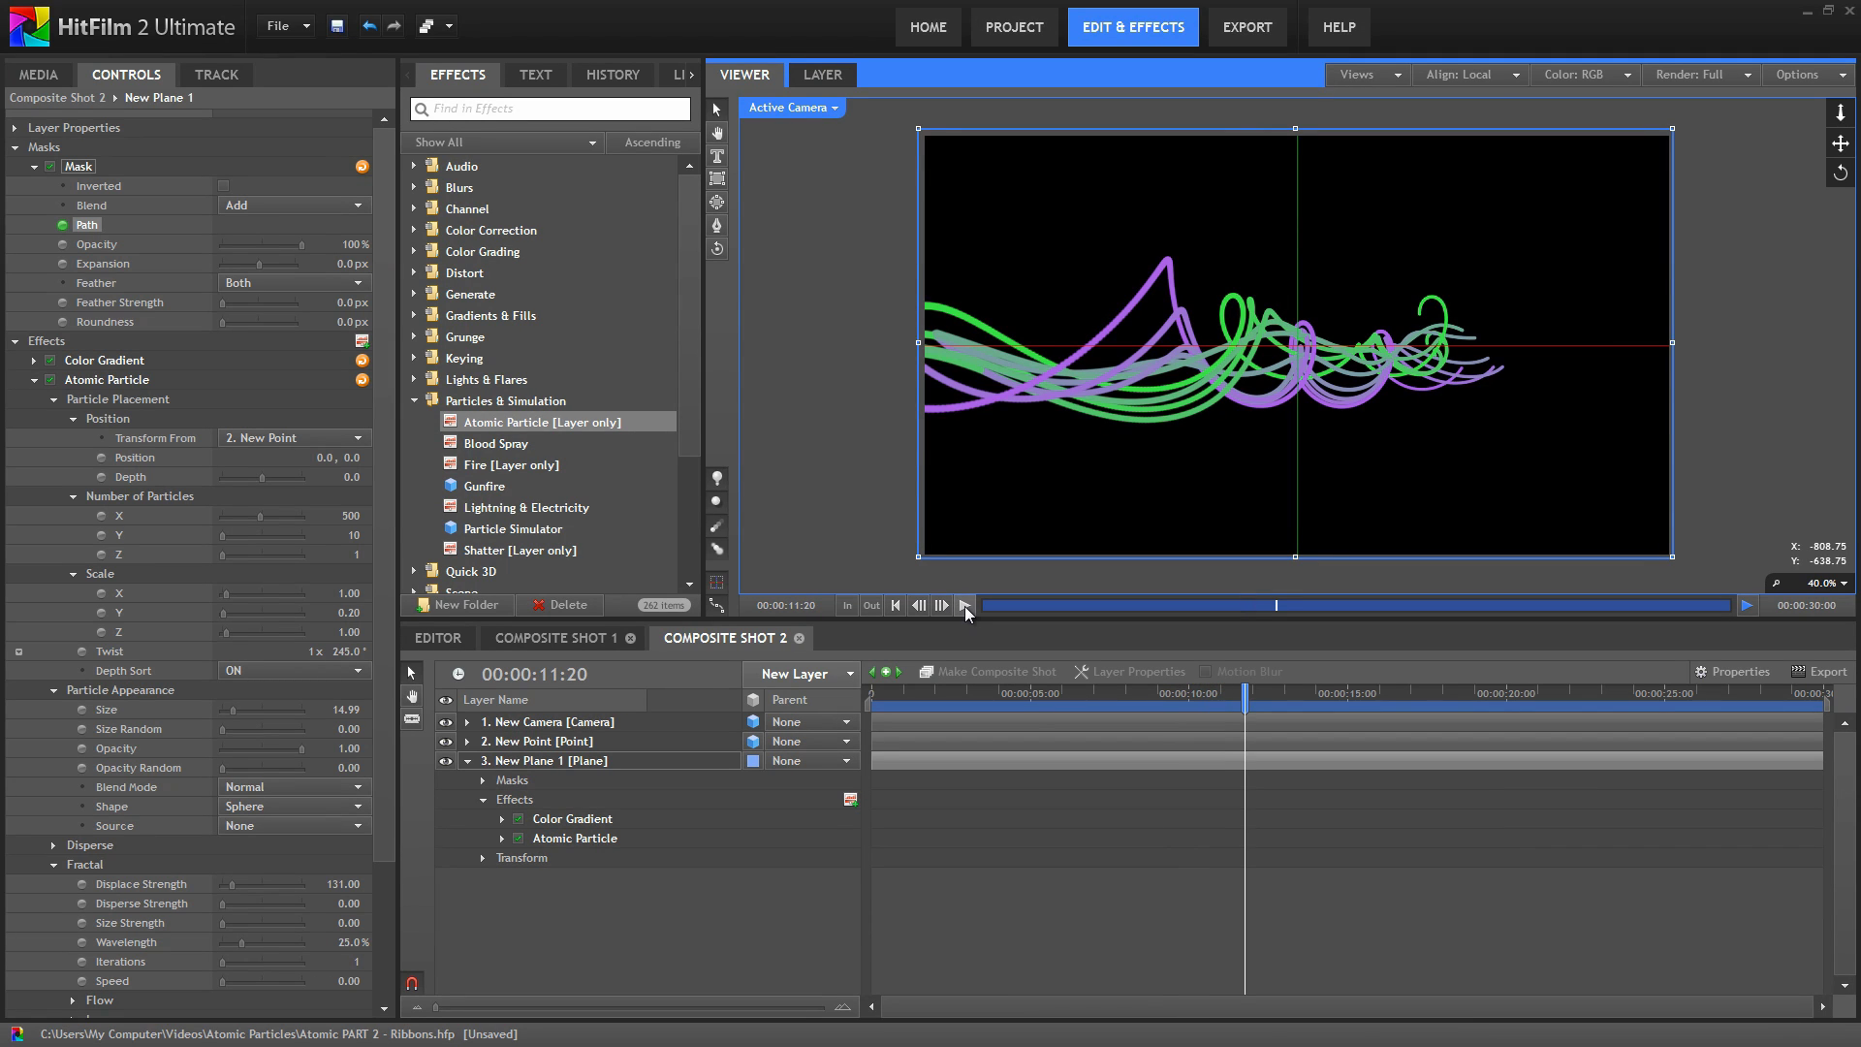
pyautogui.moveTo(934, 690); pyautogui.dragTo(735, 698)
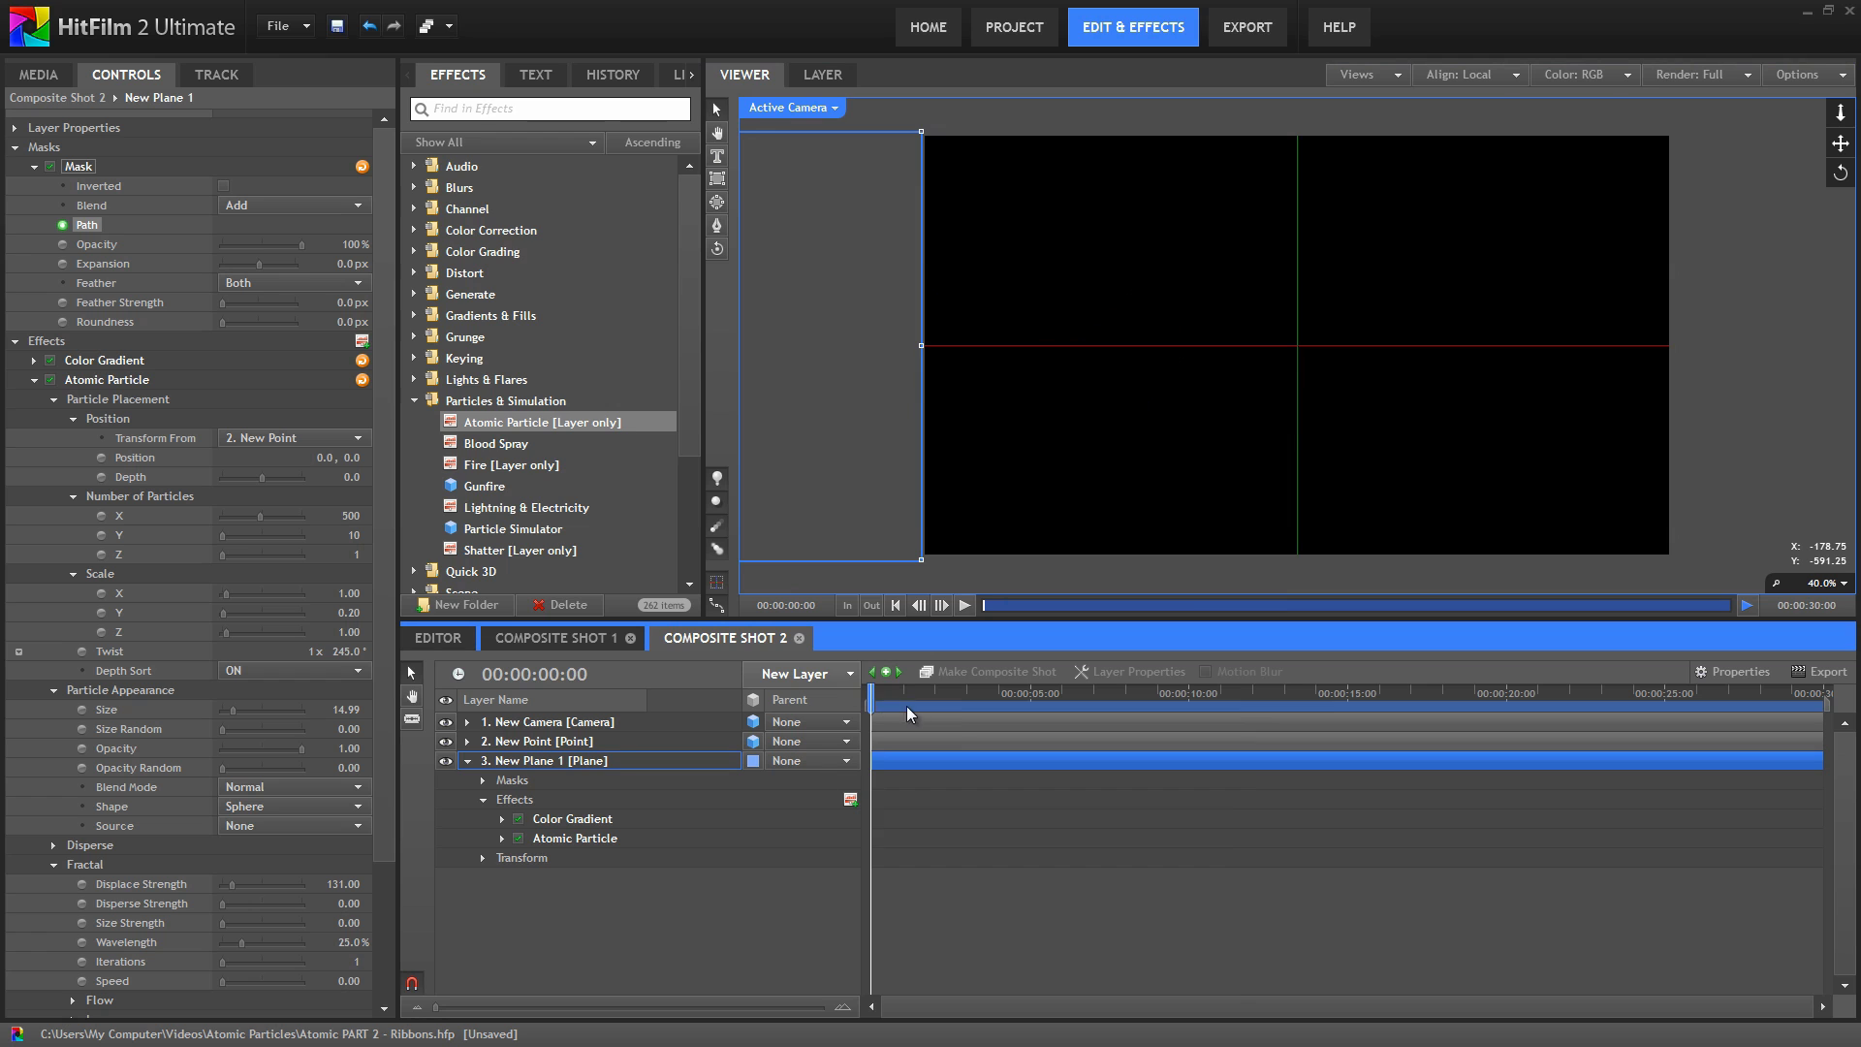
# Keyframe the camera Position at 00:15, then at 10:00 move it to 554.0, 0.0, -80.3
pyautogui.moveTo(882, 702); pyautogui.dragTo(887, 694)
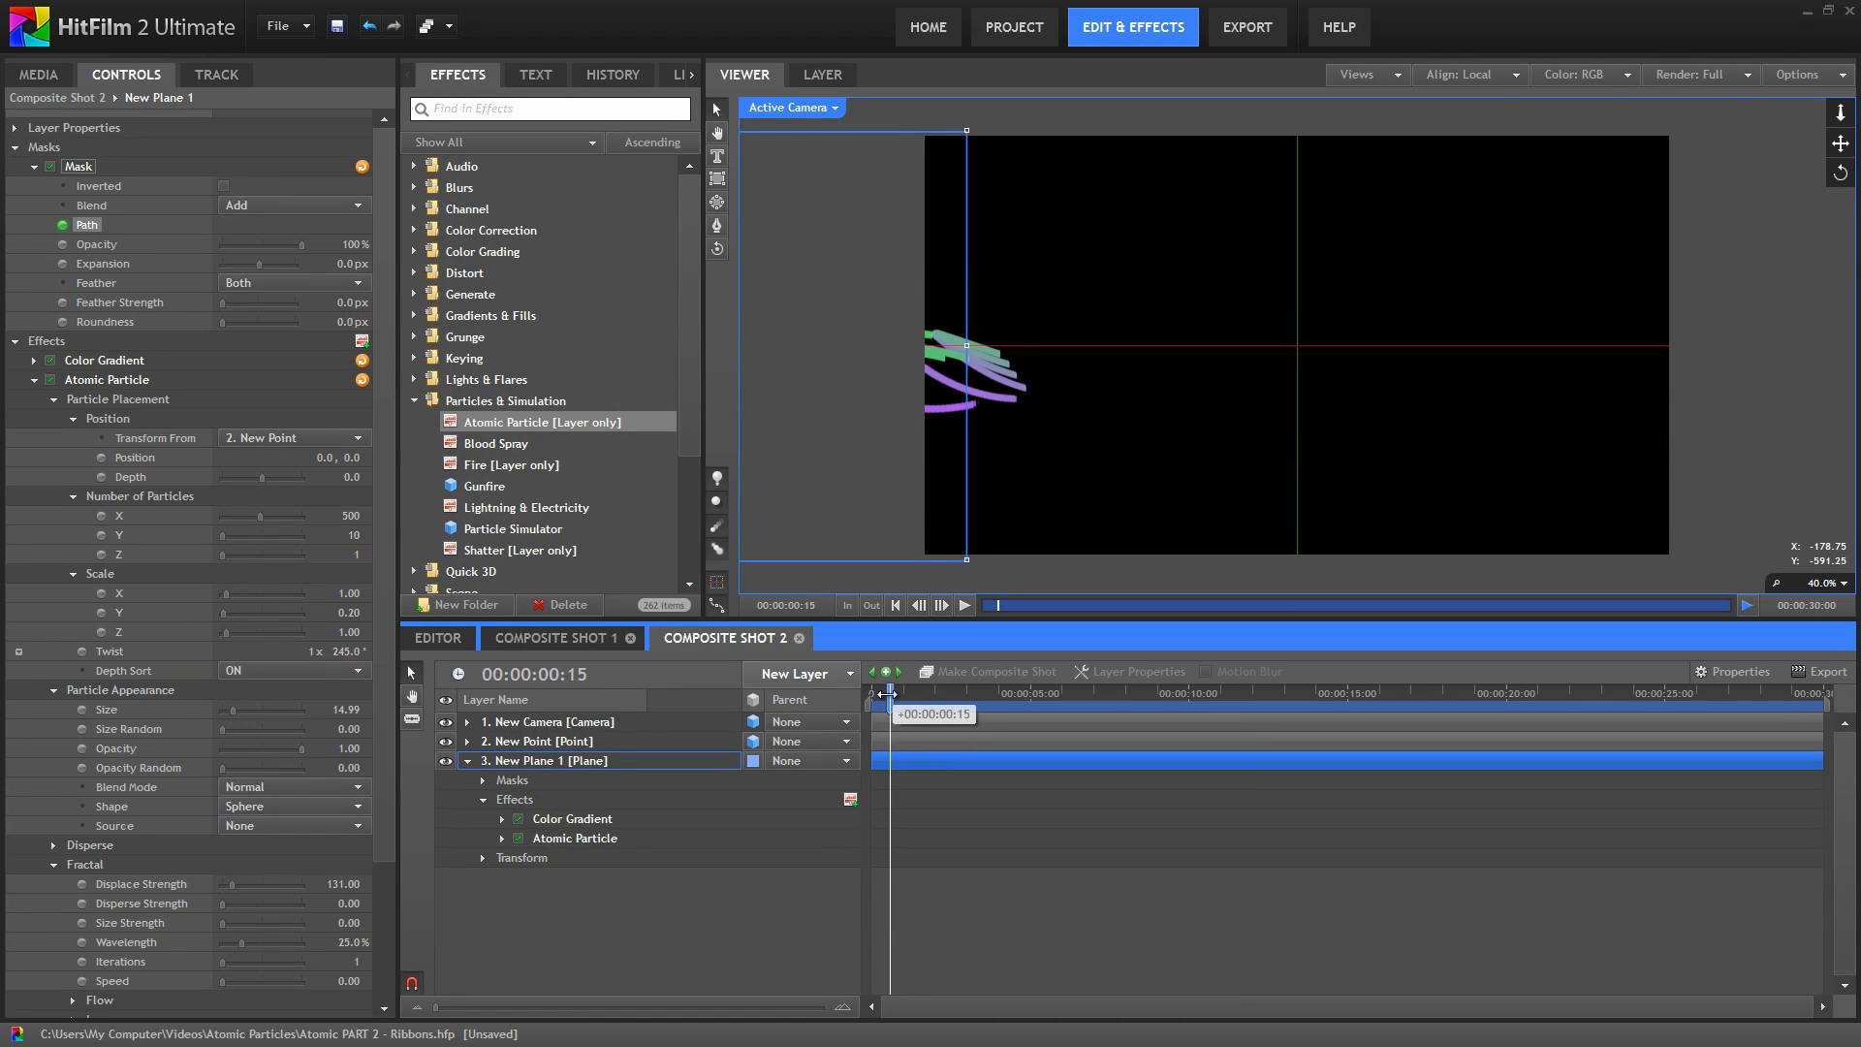
pyautogui.click(468, 722)
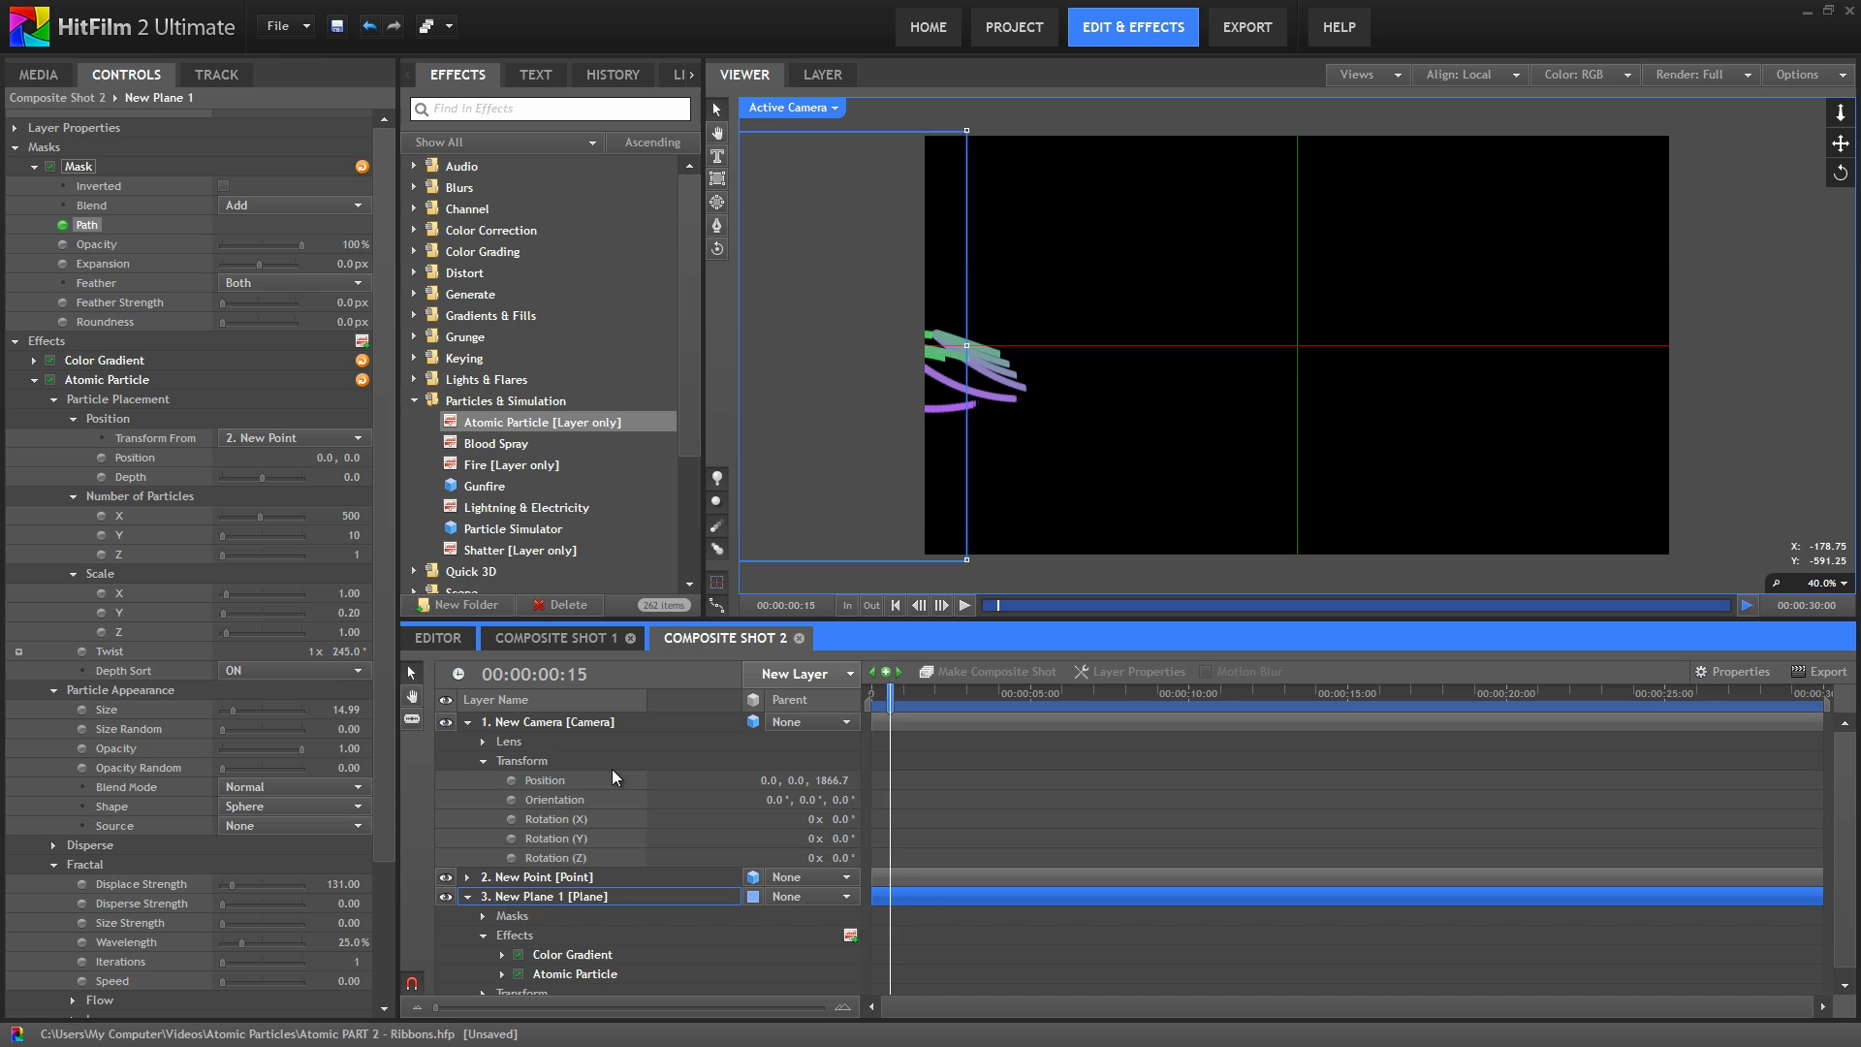
pyautogui.click(510, 781)
pyautogui.click(1190, 709)
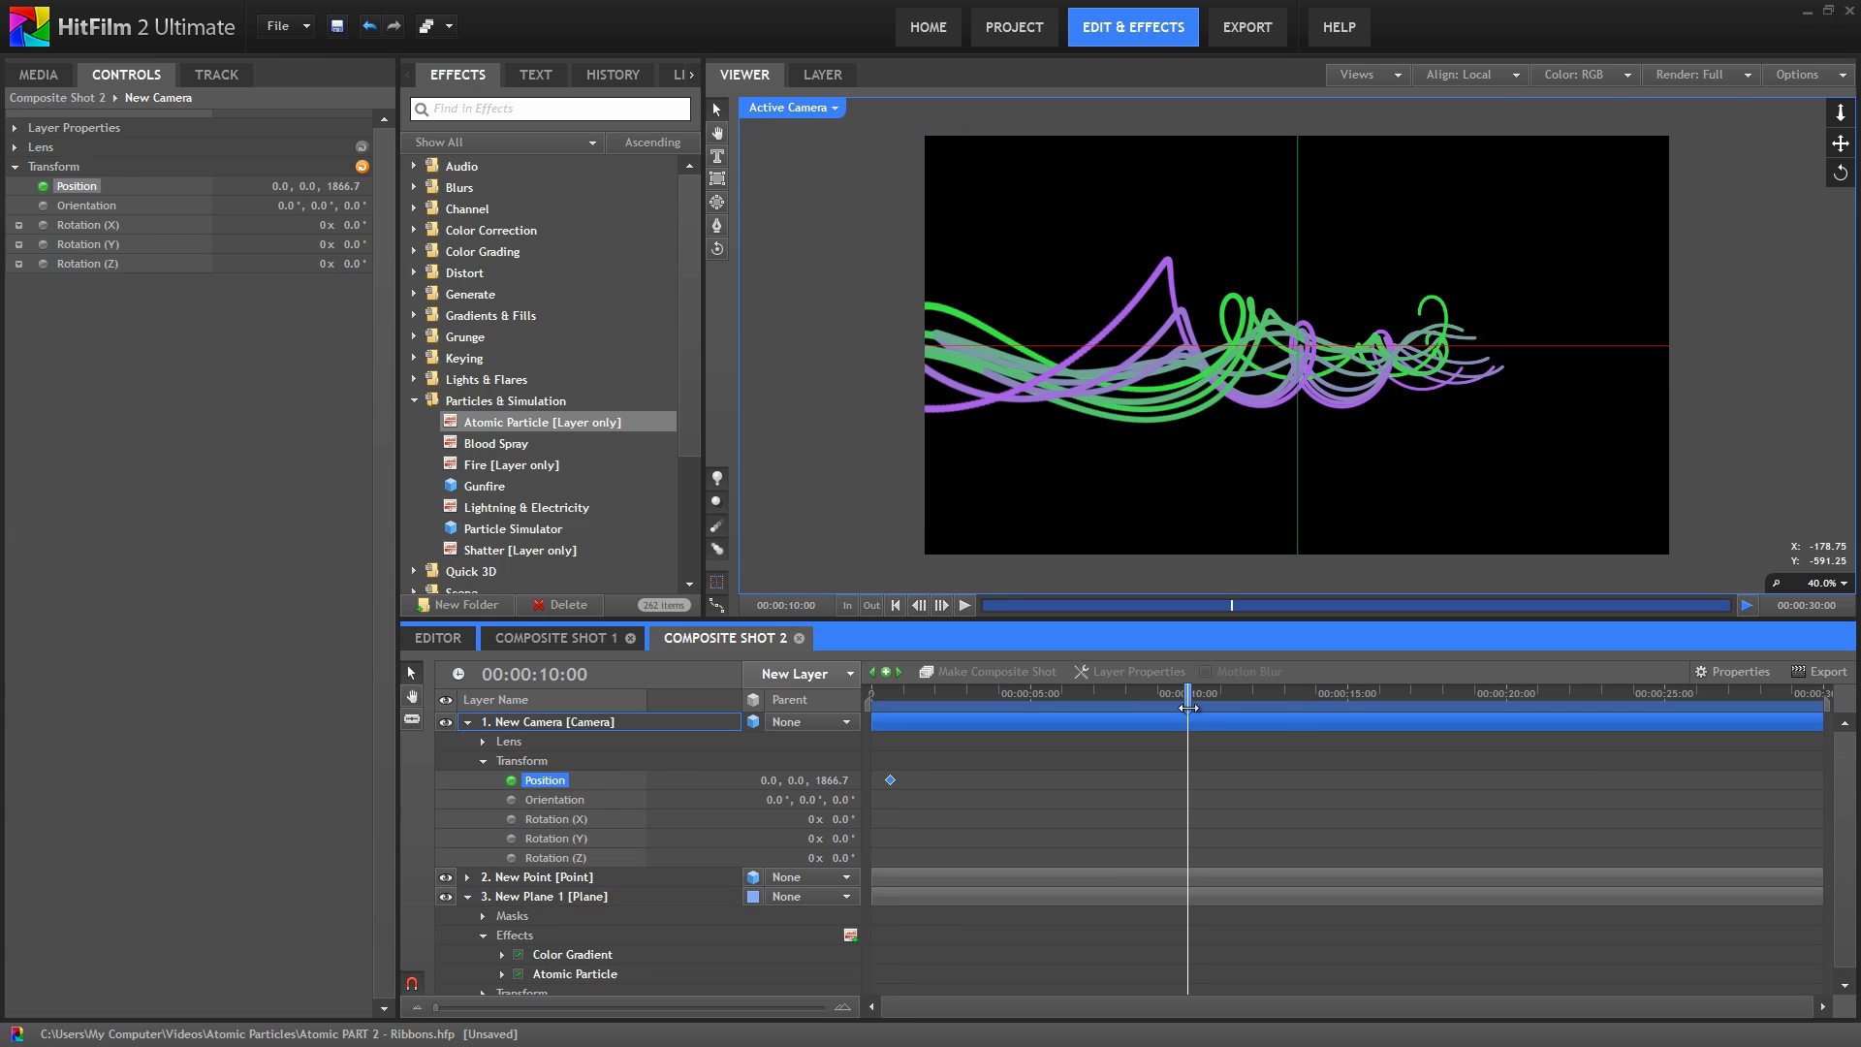
pyautogui.moveTo(1841, 112); pyautogui.dragTo(1841, 232)
pyautogui.moveTo(1841, 143); pyautogui.dragTo(1575, 186)
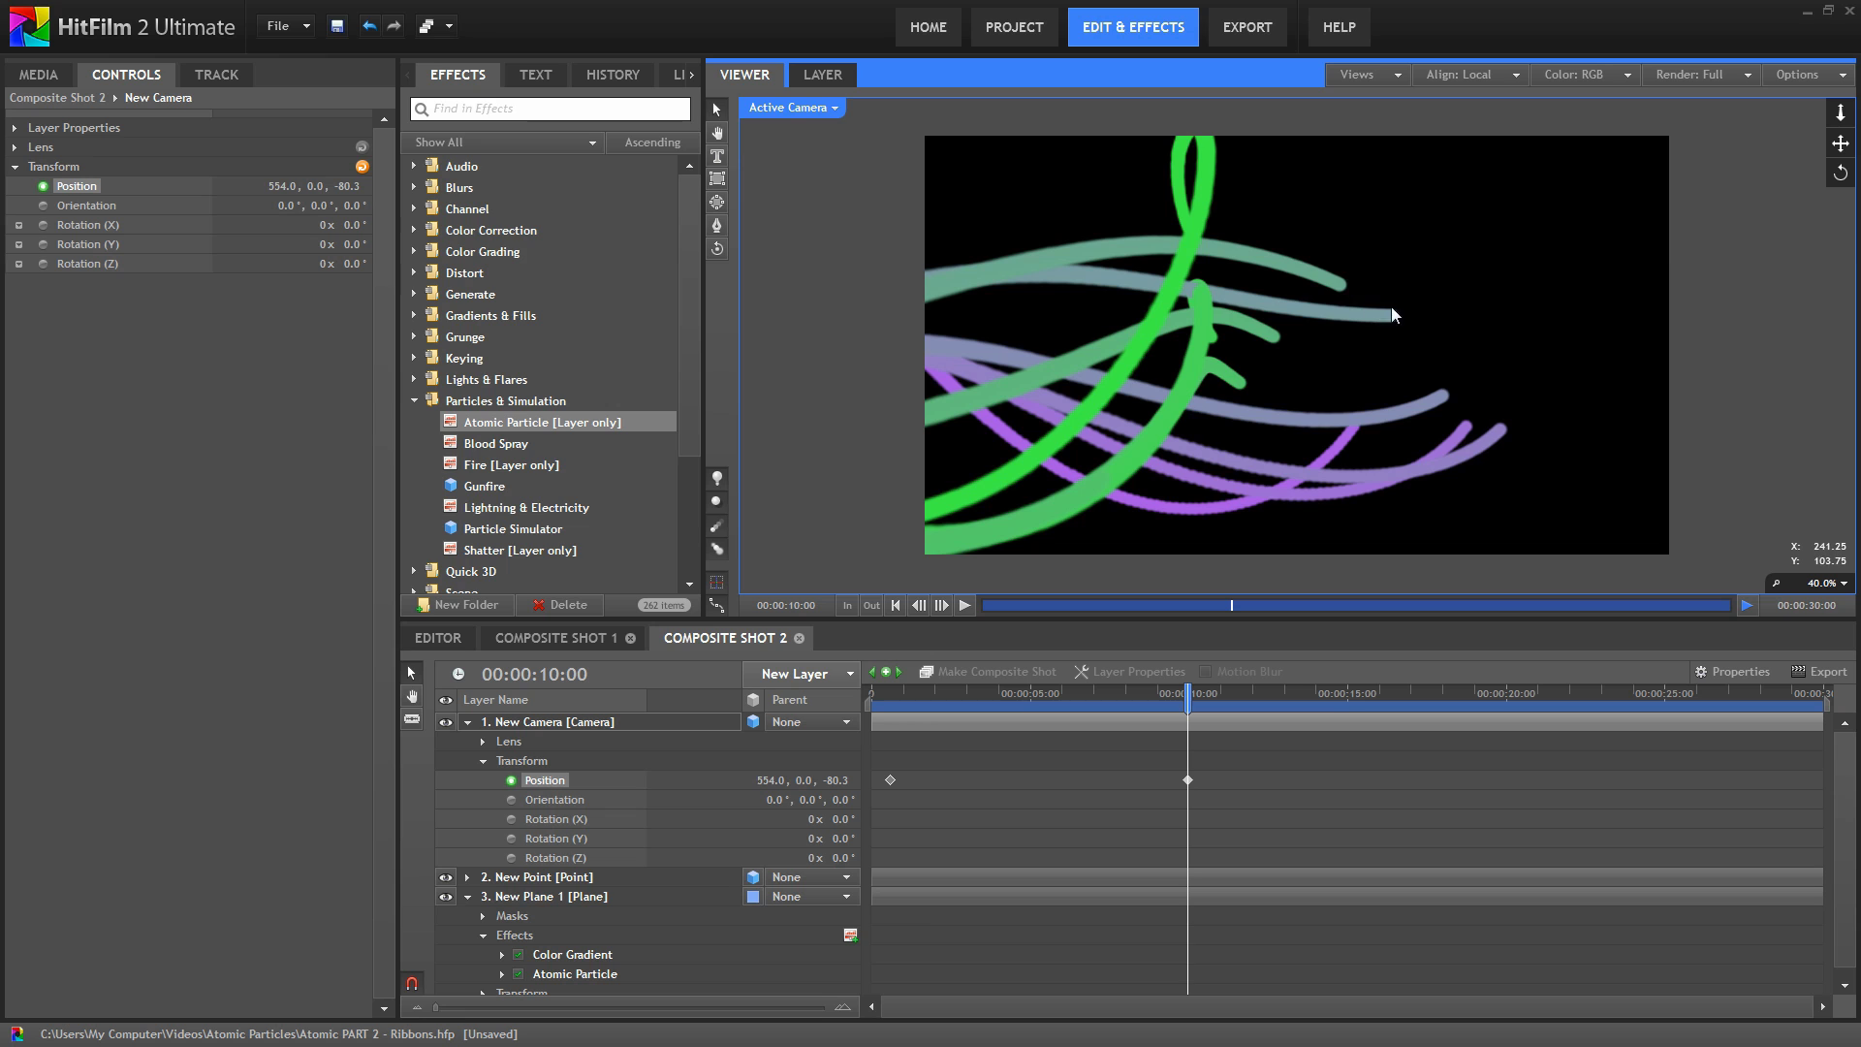
# Play the camera push-in back from the start of the timeline
pyautogui.click(923, 706)
pyautogui.press('Home')
pyautogui.click(963, 604)
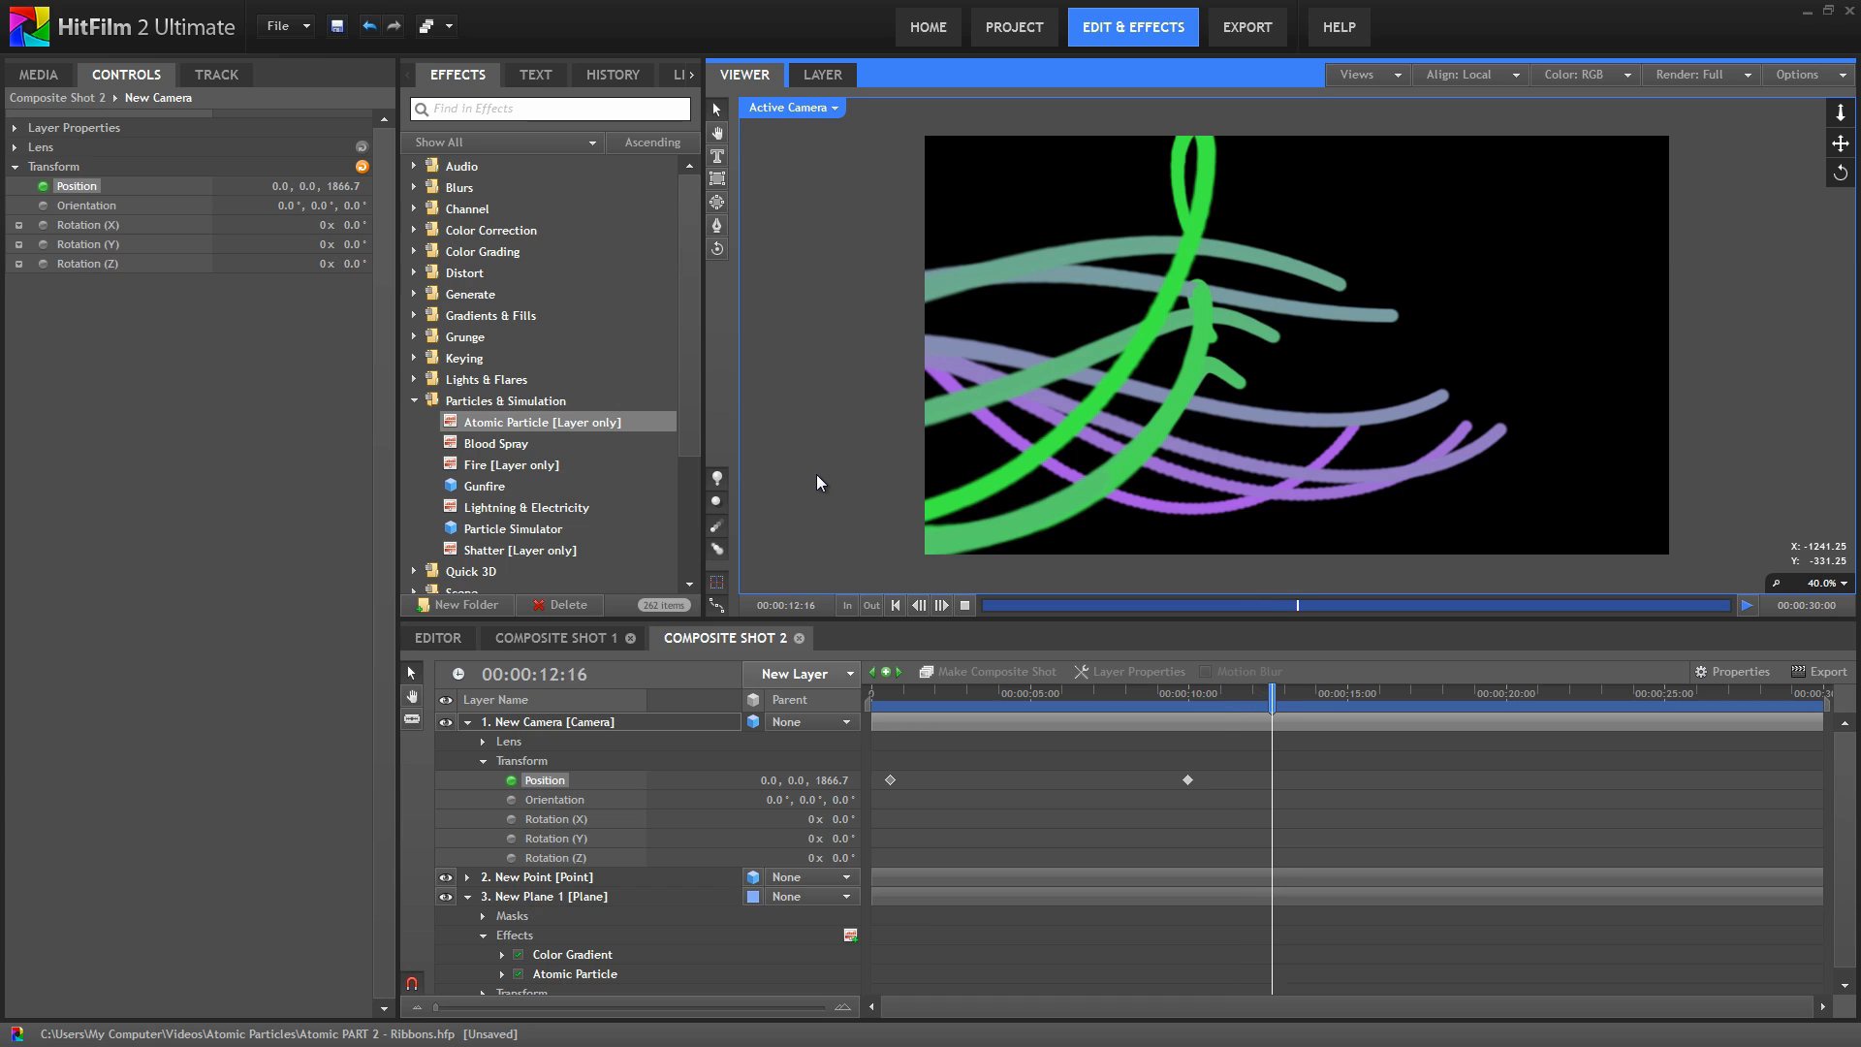
# Stop playback of the camera push-in preview
pyautogui.click(965, 606)
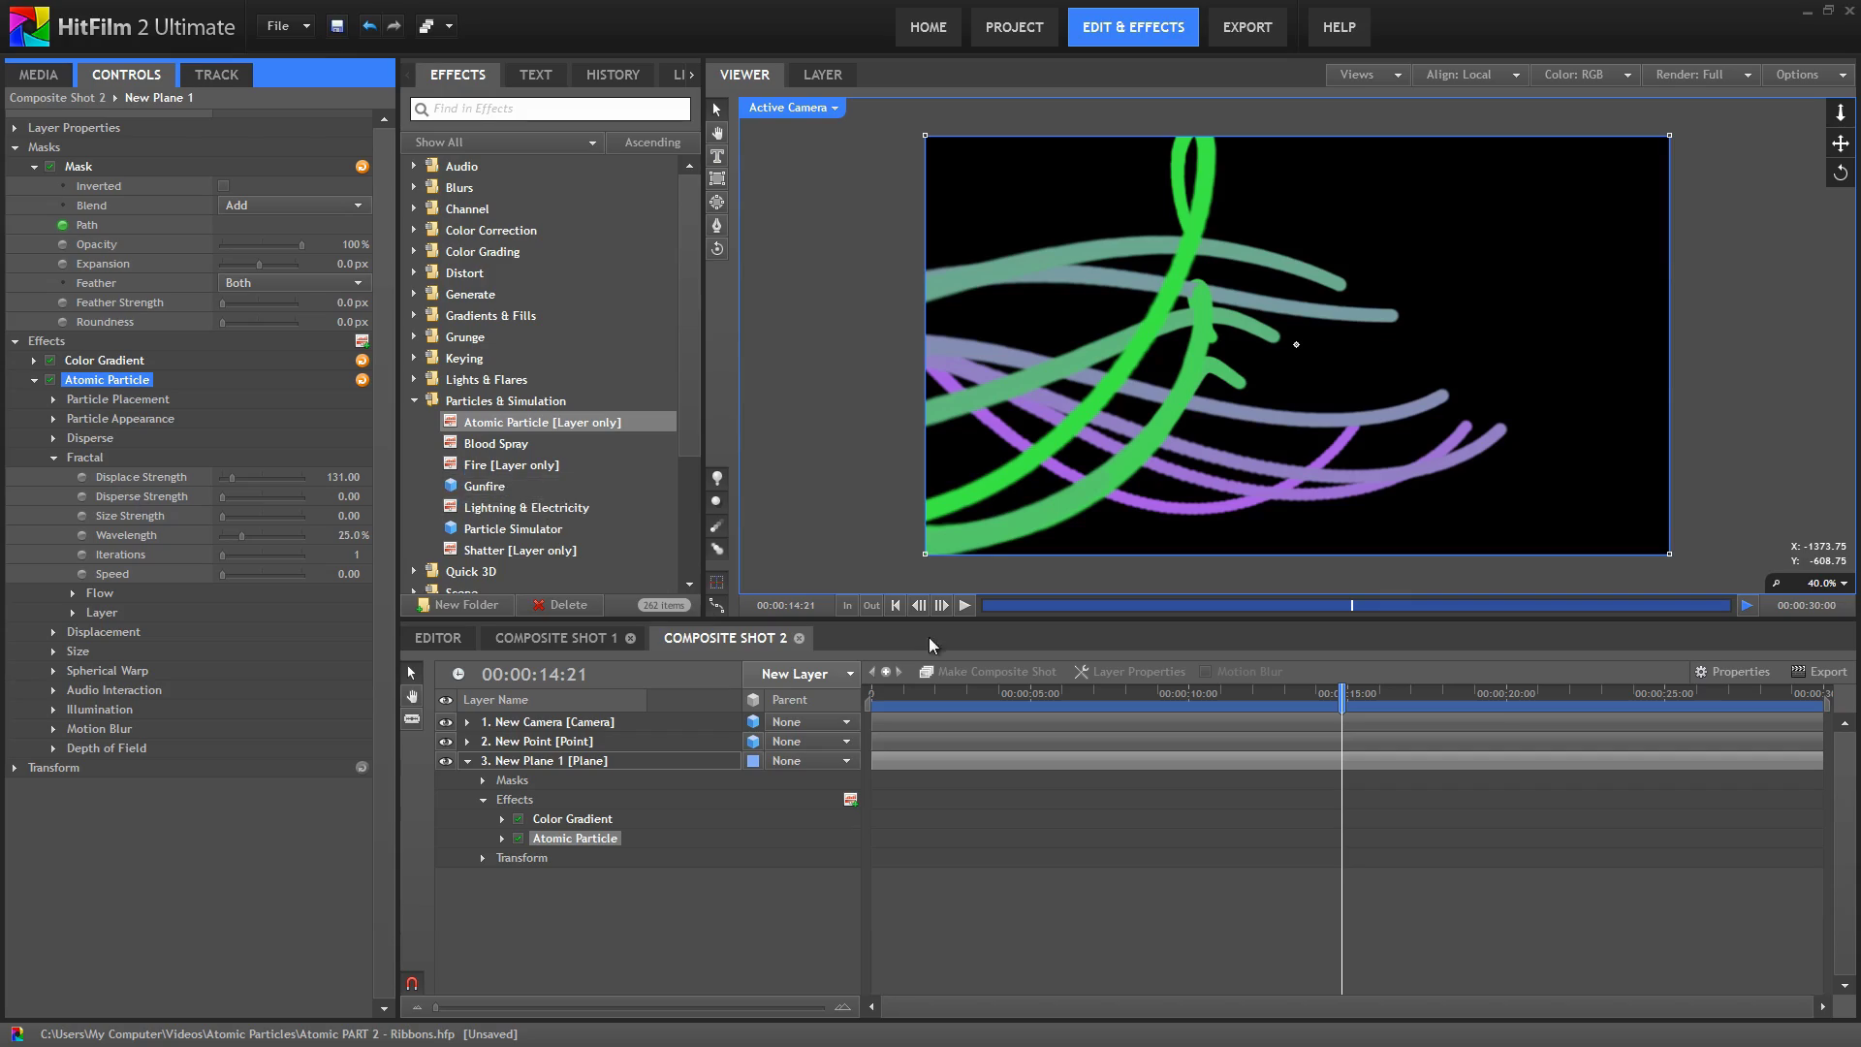
# Return the playhead to the first frame and select the Spherical Warp settings group
pyautogui.moveTo(909, 704); pyautogui.dragTo(872, 704)
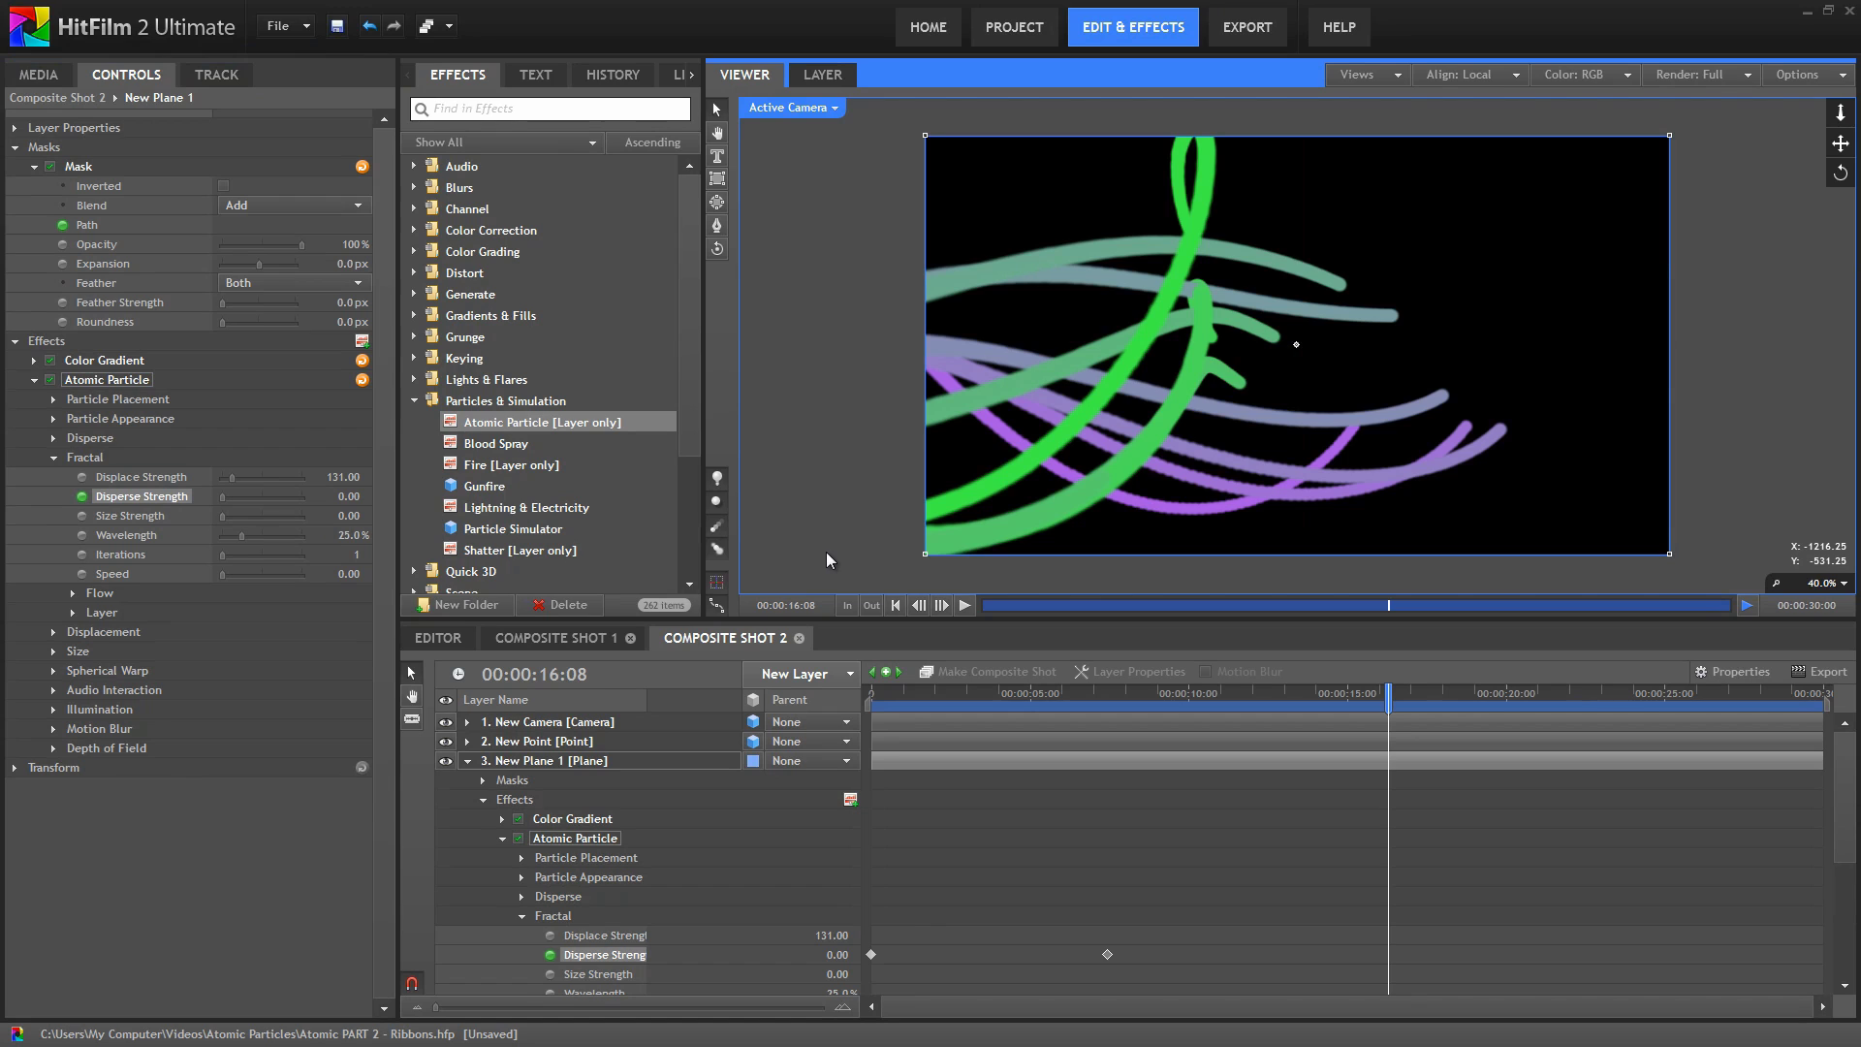
pyautogui.click(107, 671)
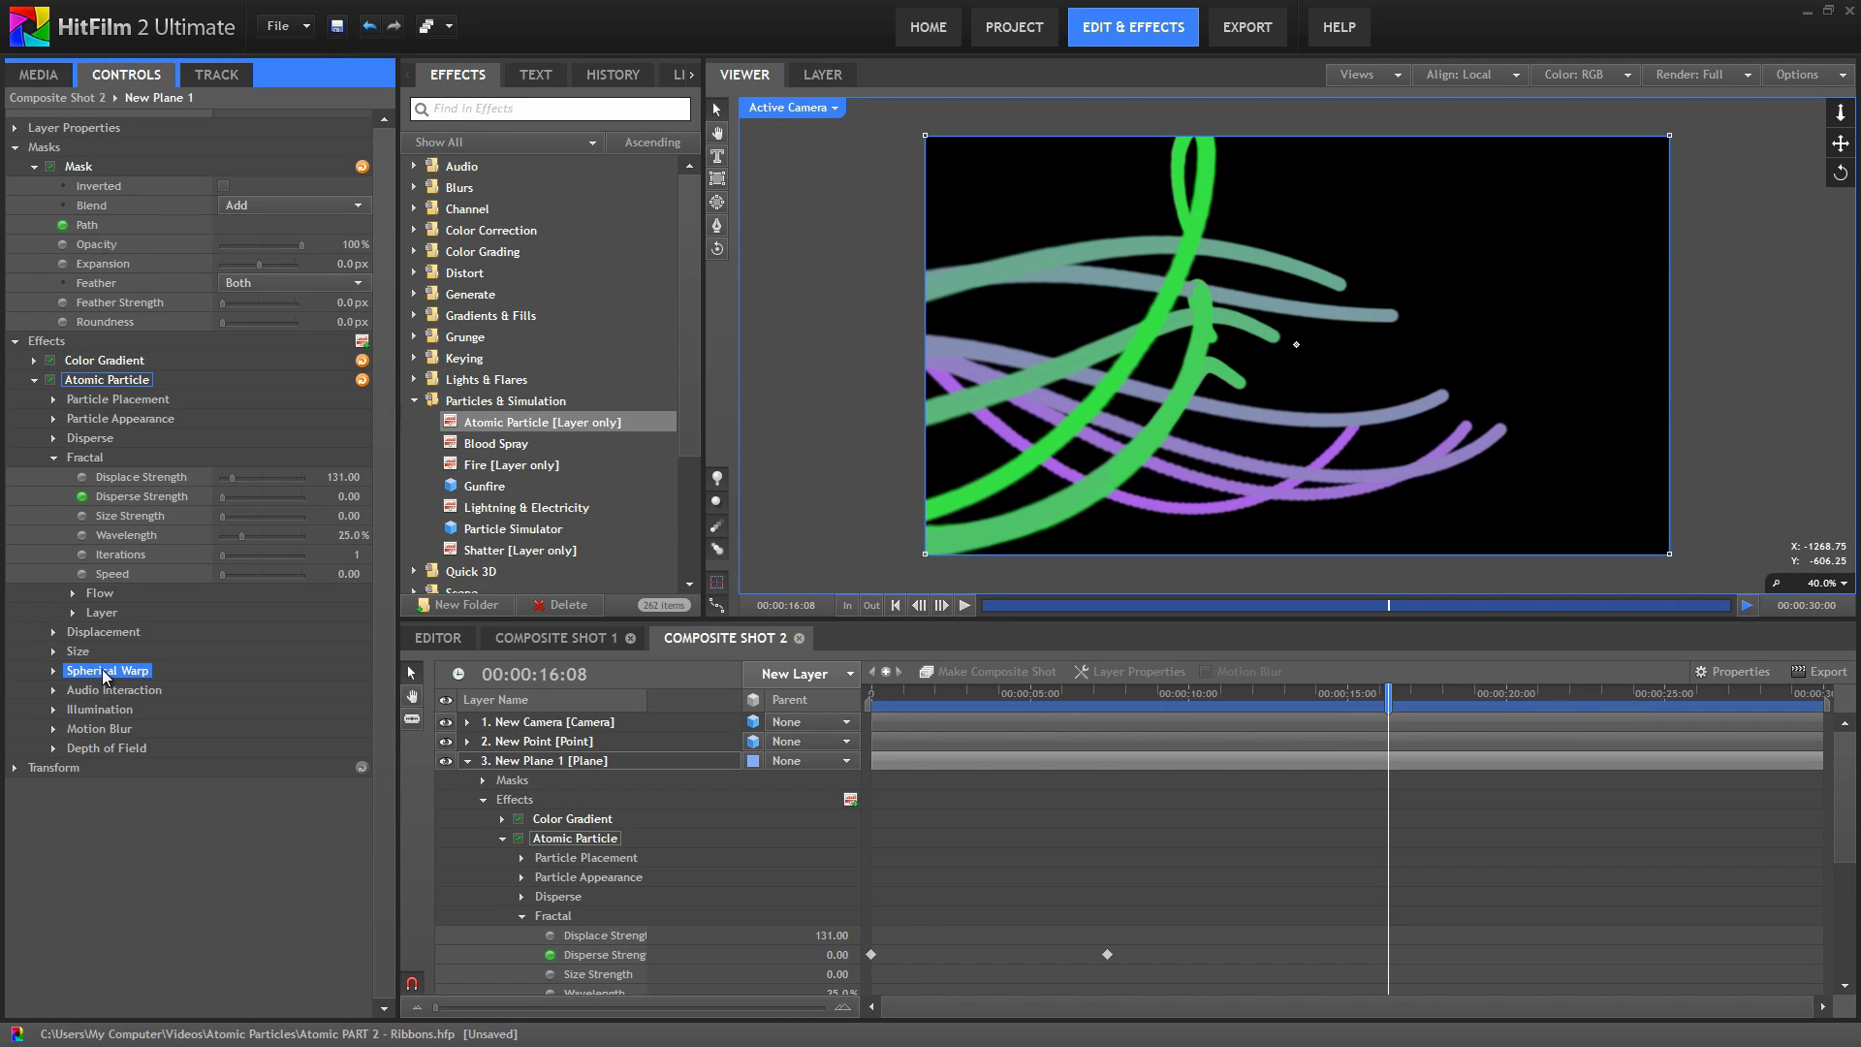